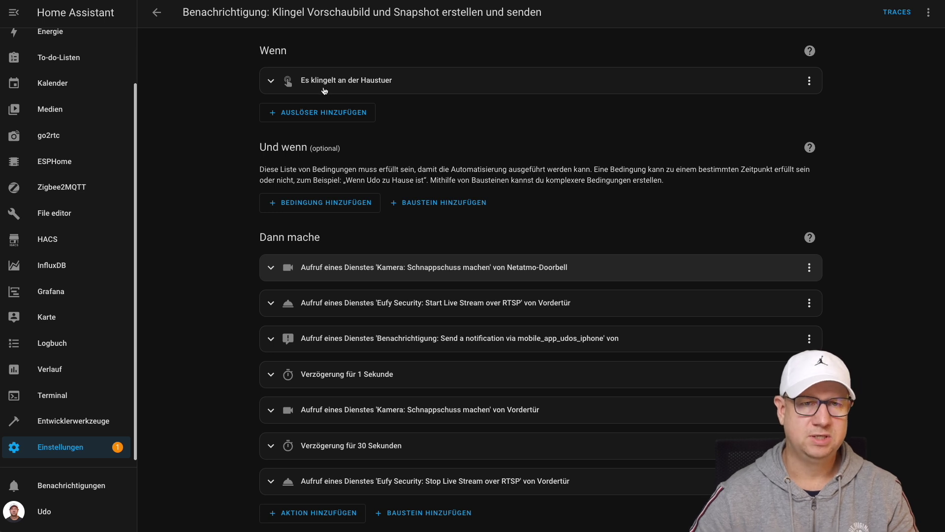
Examine the doorbell trigger's event data and the Netatmo-Doorbell snapshot action's target and file name in the snapshot automation
{"action": "left_click", "coordinate": [270, 80]}
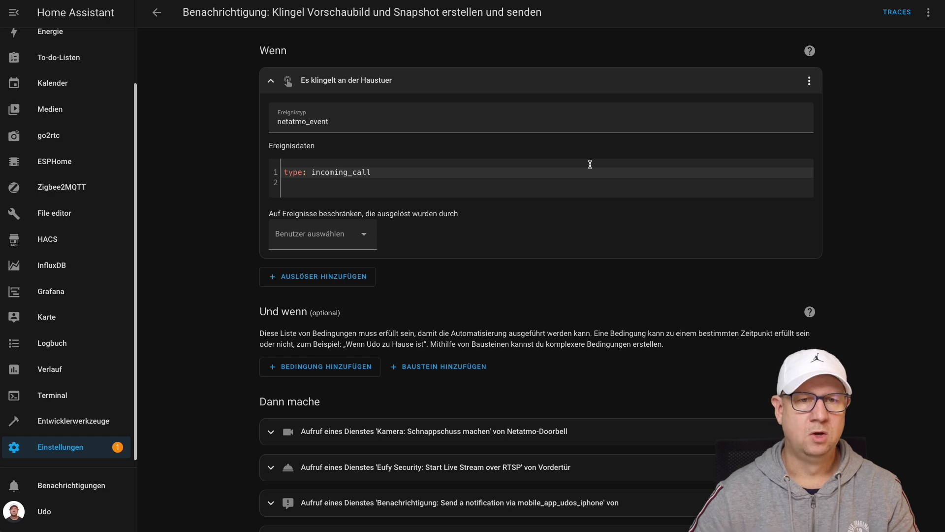
{"action": "scroll", "coordinate": [584, 171], "scroll_direction": "down", "scroll_amount": 3}
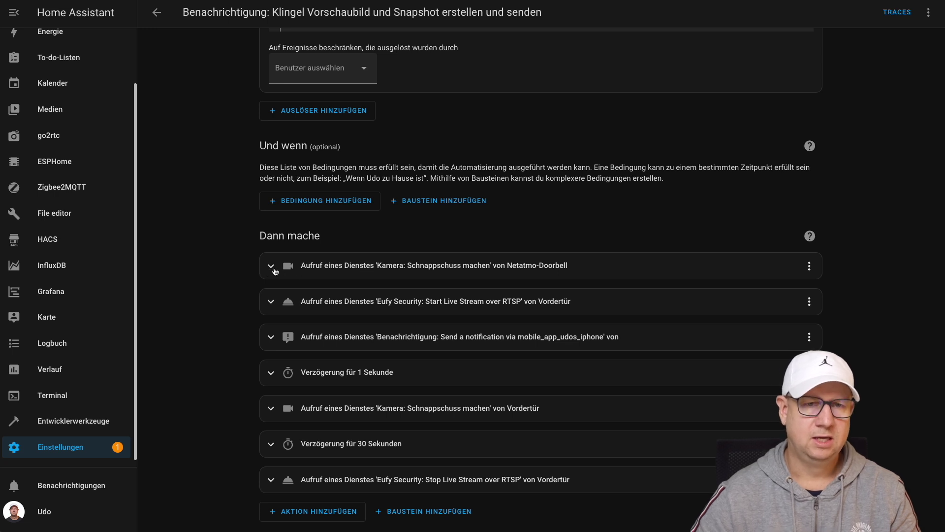
{"action": "left_click", "coordinate": [272, 268]}
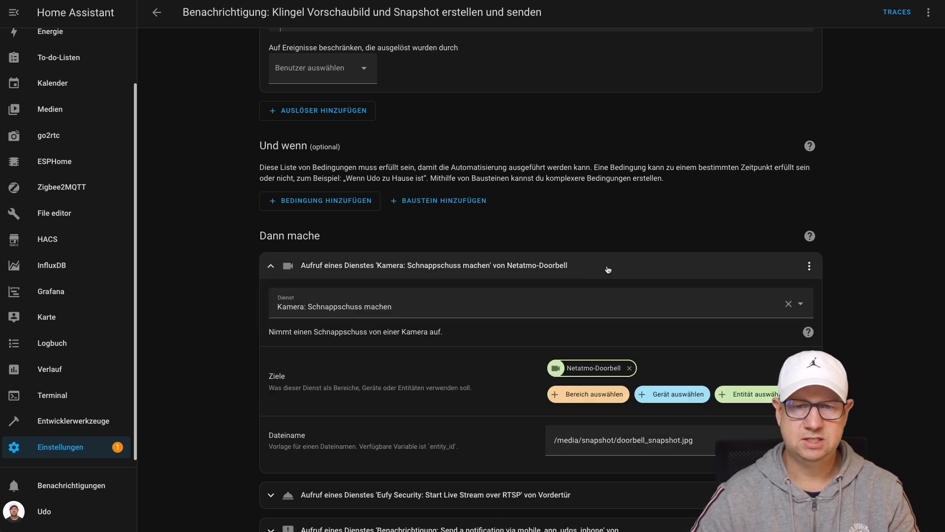
{"action": "scroll", "coordinate": [608, 269], "scroll_direction": "down", "scroll_amount": 1}
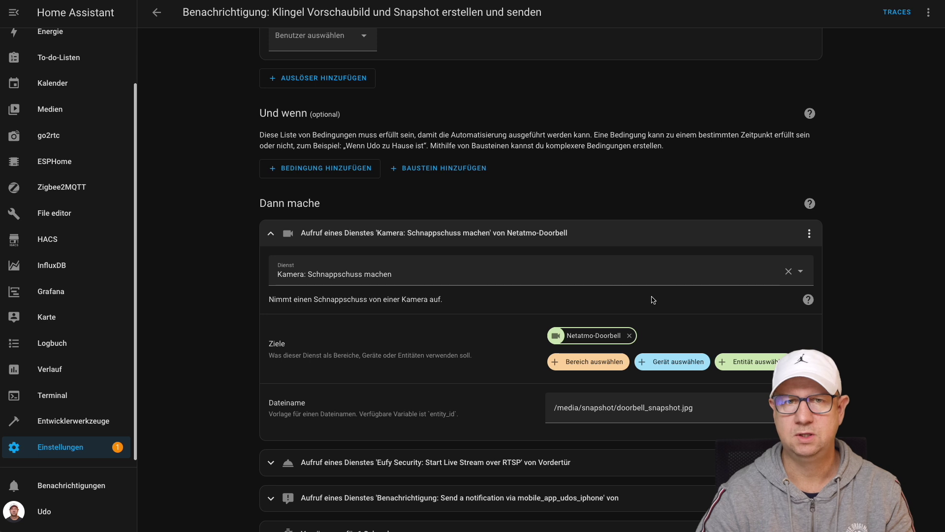
{"action": "scroll", "coordinate": [652, 299], "scroll_direction": "down", "scroll_amount": 1}
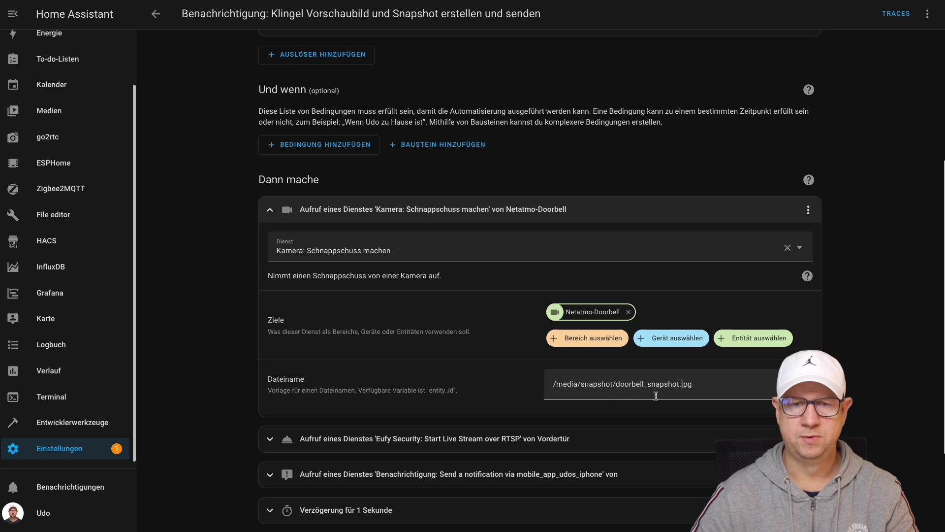
{"action": "left_click_drag", "start_coordinate": [615, 387], "coordinate": [655, 386]}
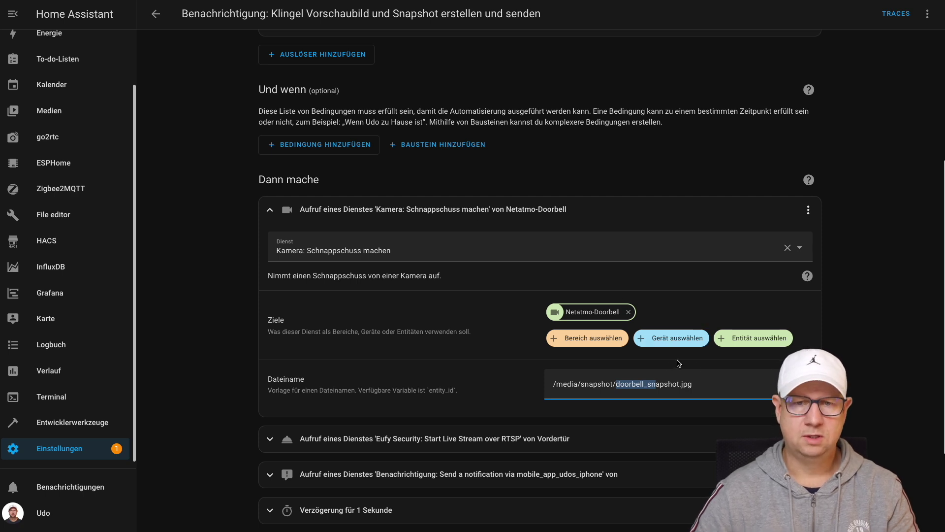
{"action": "left_click", "coordinate": [709, 379]}
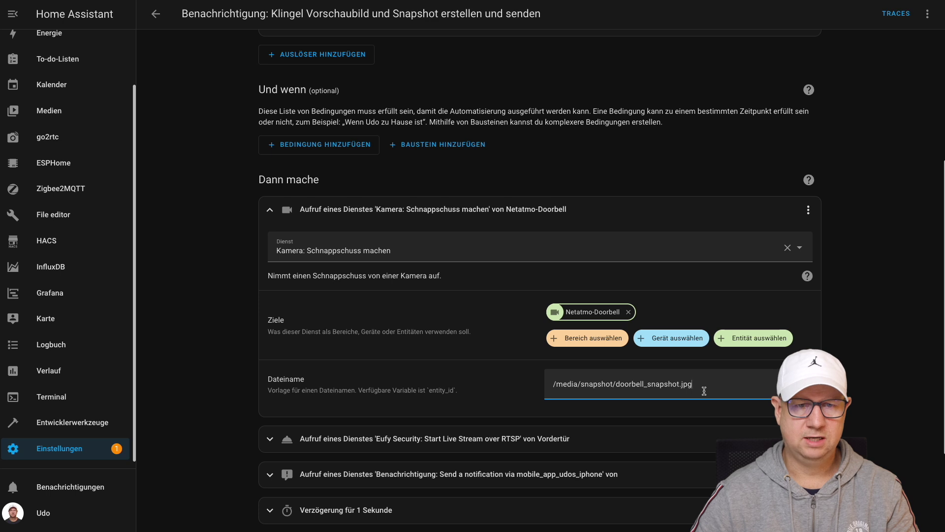
Expand the phone notification action in the snapshot automation and review its message, title and image data
{"action": "scroll", "coordinate": [707, 386], "scroll_direction": "down", "scroll_amount": 1}
{"action": "scroll", "coordinate": [705, 395], "scroll_direction": "down", "scroll_amount": 1}
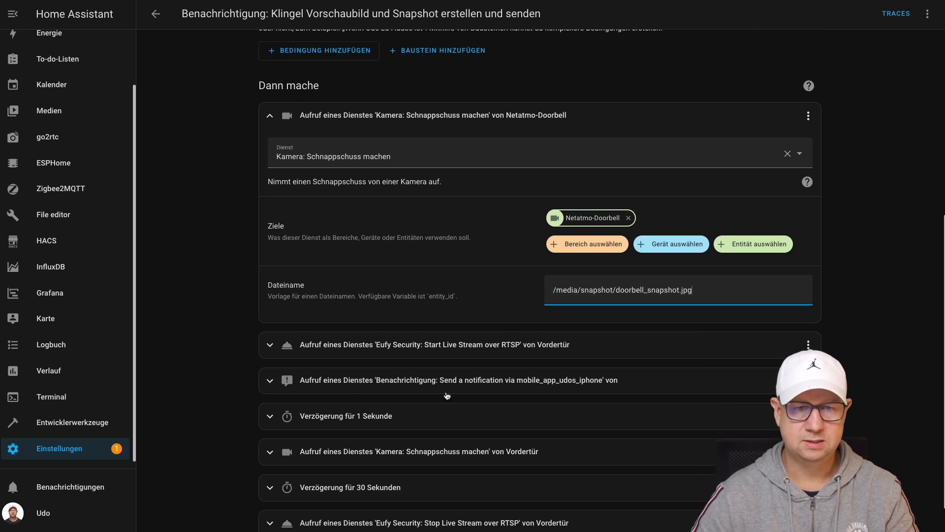
{"action": "left_click", "coordinate": [611, 386]}
{"action": "scroll", "coordinate": [612, 384], "scroll_direction": "down", "scroll_amount": 1}
{"action": "scroll", "coordinate": [612, 384], "scroll_direction": "down", "scroll_amount": 1}
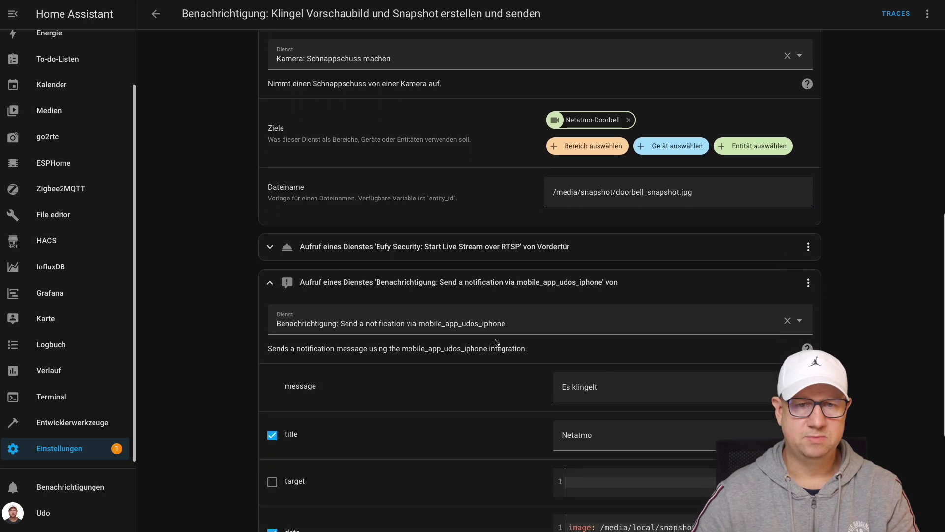
{"action": "scroll", "coordinate": [493, 342], "scroll_direction": "down", "scroll_amount": 1}
{"action": "scroll", "coordinate": [492, 342], "scroll_direction": "down", "scroll_amount": 1}
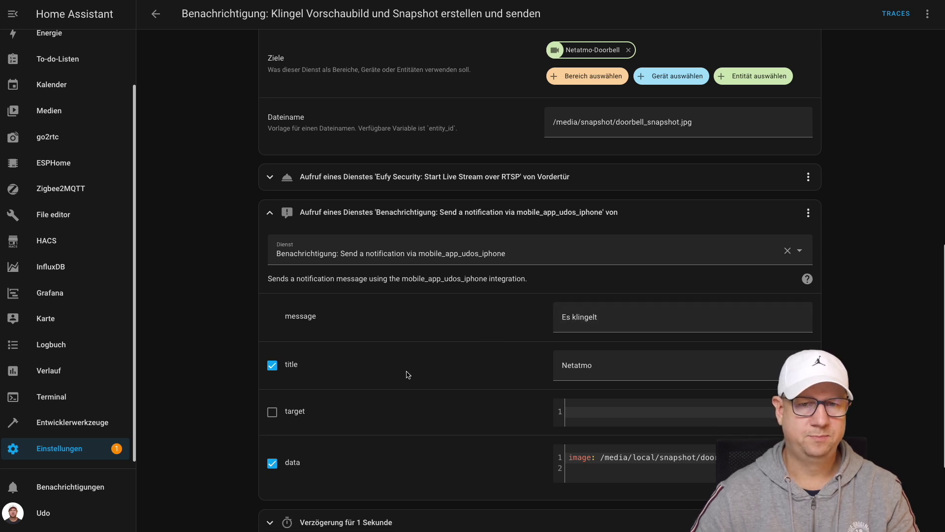
{"action": "scroll", "coordinate": [630, 362], "scroll_direction": "down", "scroll_amount": 1}
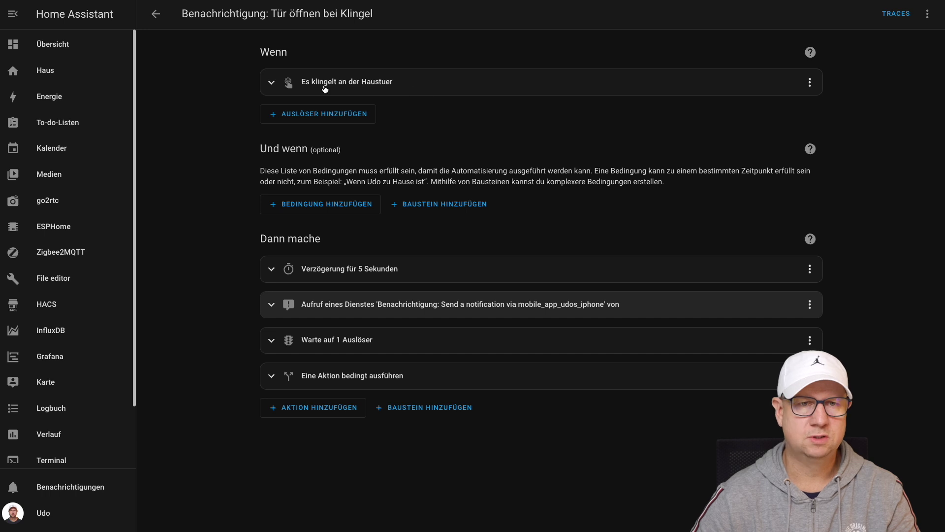
Review the doorbell trigger and the phone notification action's message, title and data in the "Tür öffnen bei Klingel" automation
{"action": "left_click", "coordinate": [270, 83]}
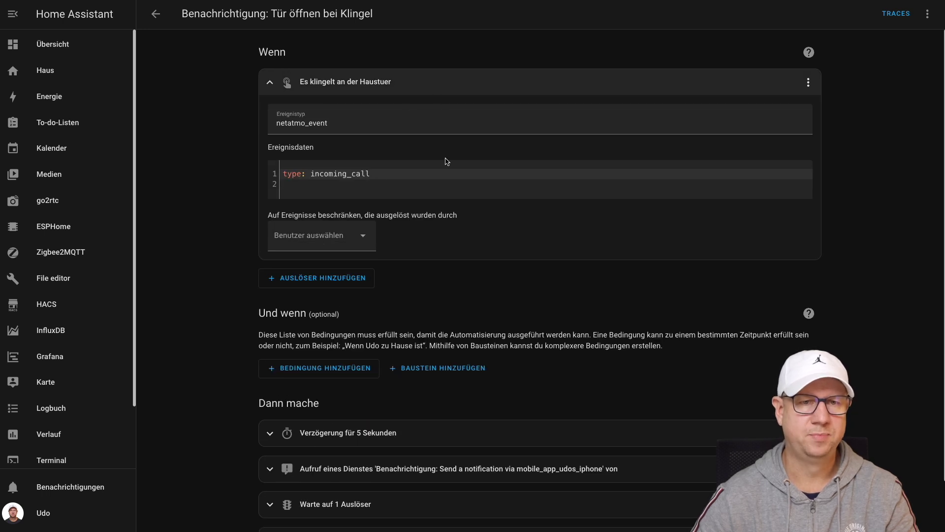
{"action": "scroll", "coordinate": [514, 185], "scroll_direction": "down", "scroll_amount": 2}
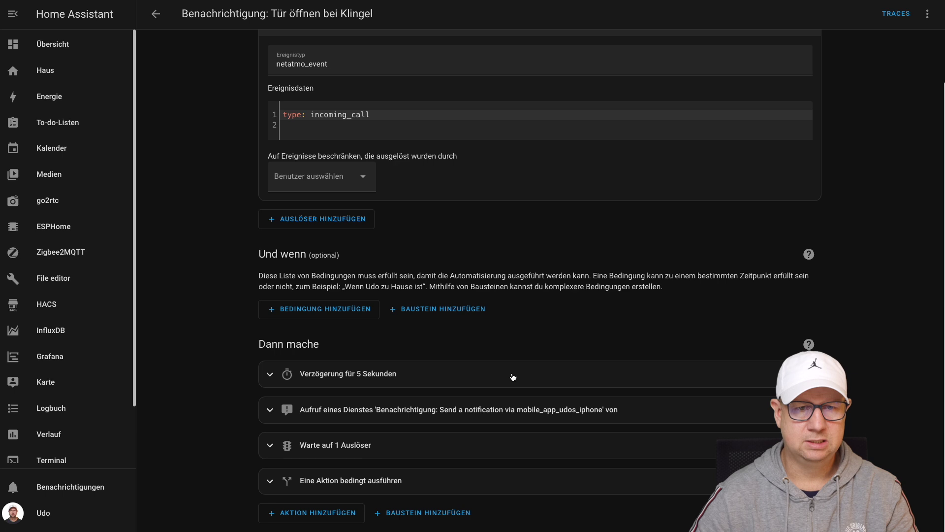
{"action": "left_click", "coordinate": [286, 415]}
{"action": "scroll", "coordinate": [534, 371], "scroll_direction": "down", "scroll_amount": 3}
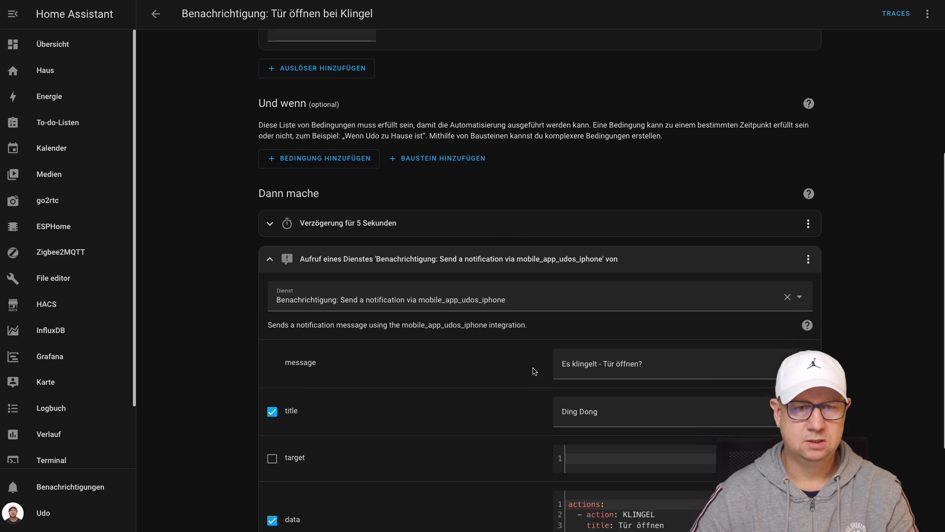
{"action": "scroll", "coordinate": [510, 363], "scroll_direction": "down", "scroll_amount": 2}
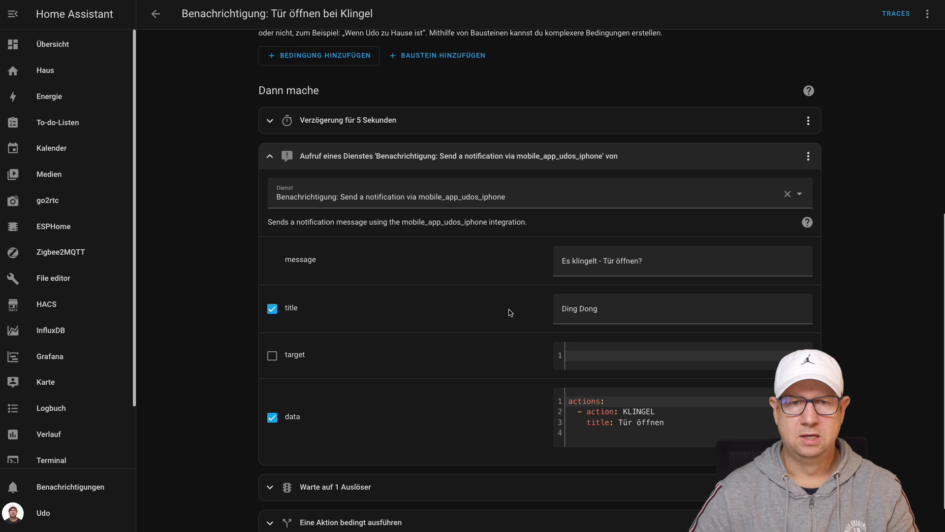
{"action": "scroll", "coordinate": [510, 313], "scroll_direction": "down", "scroll_amount": 1}
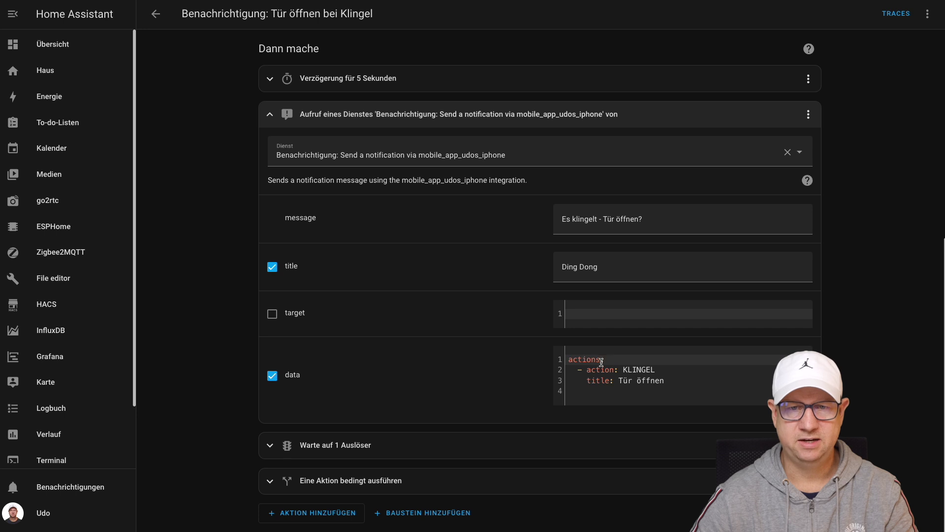
Examine the notification's data block line by line, highlighting the actions key, the KLINGEL action and its button title
{"action": "left_click_drag", "start_coordinate": [621, 361], "coordinate": [559, 362]}
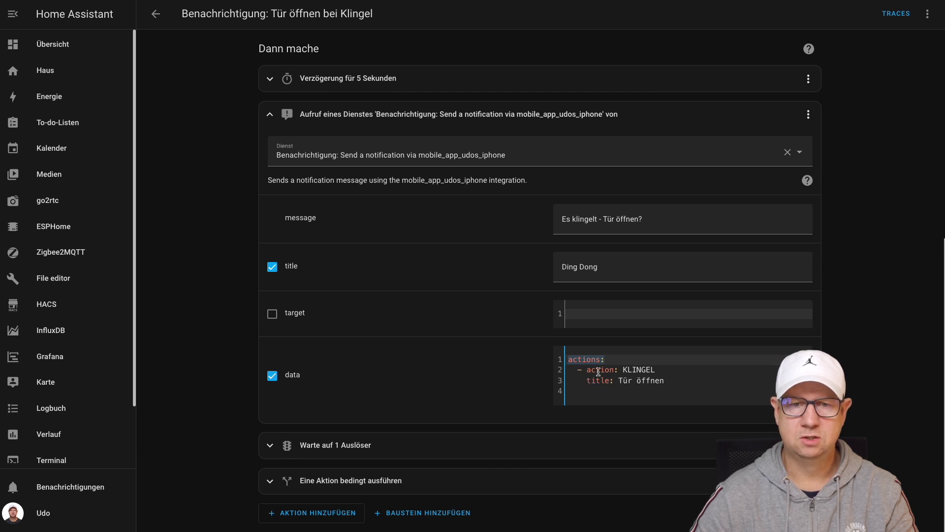
{"action": "left_click_drag", "start_coordinate": [587, 369], "coordinate": [672, 372]}
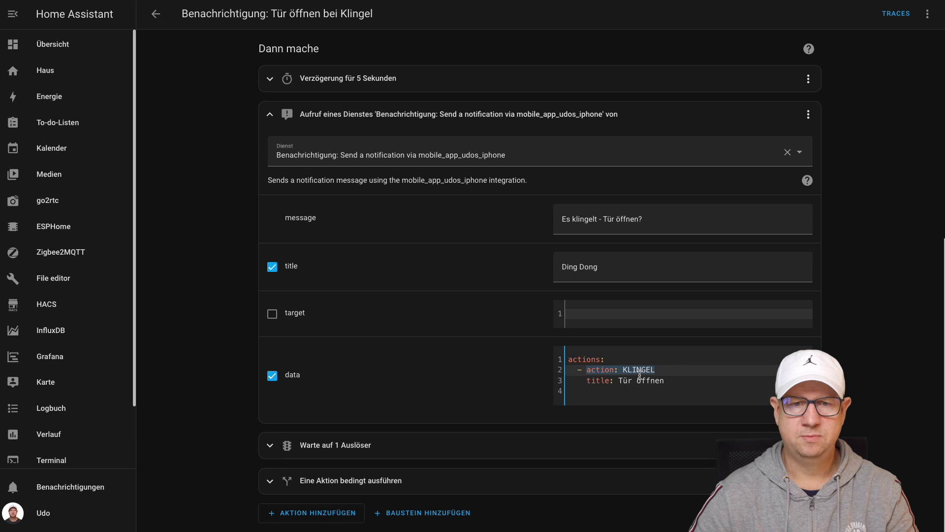
{"action": "left_click", "coordinate": [582, 371]}
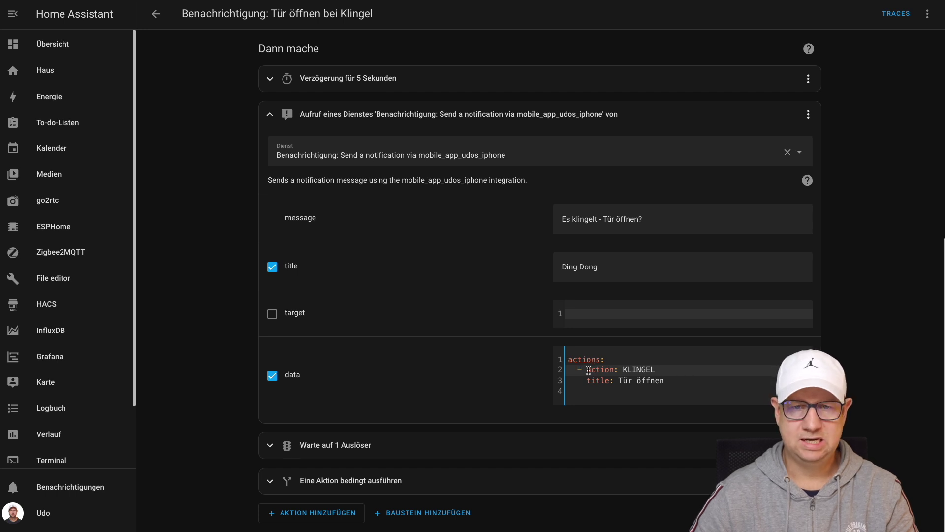
{"action": "left_click_drag", "start_coordinate": [586, 370], "coordinate": [663, 370]}
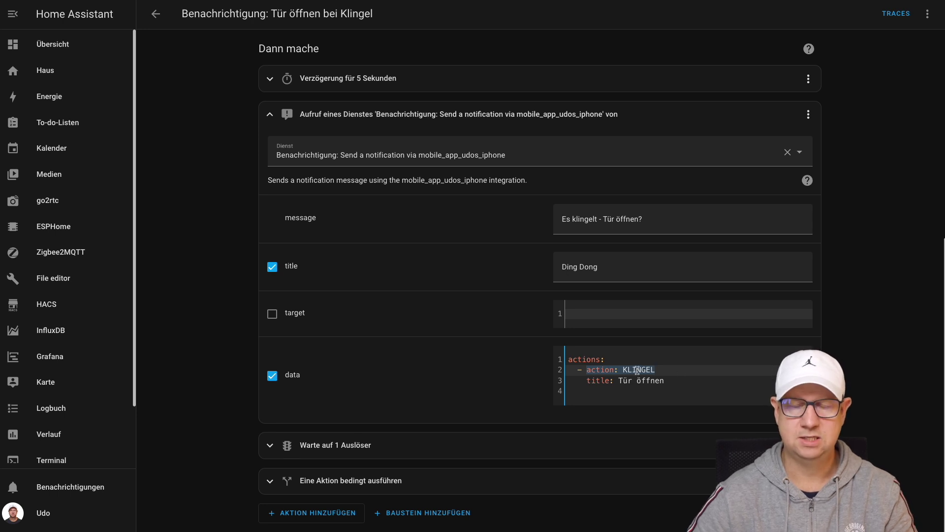
{"action": "left_click", "coordinate": [597, 382]}
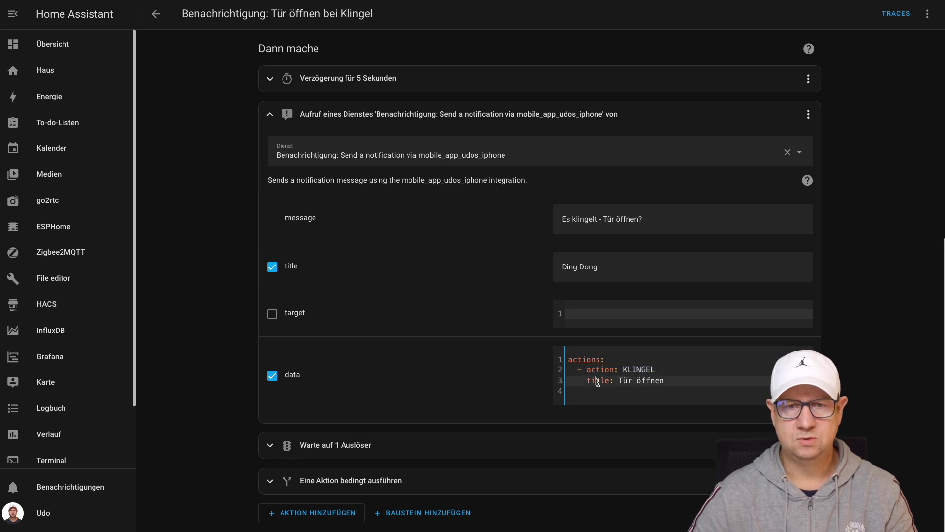
{"action": "left_click_drag", "start_coordinate": [589, 383], "coordinate": [689, 387]}
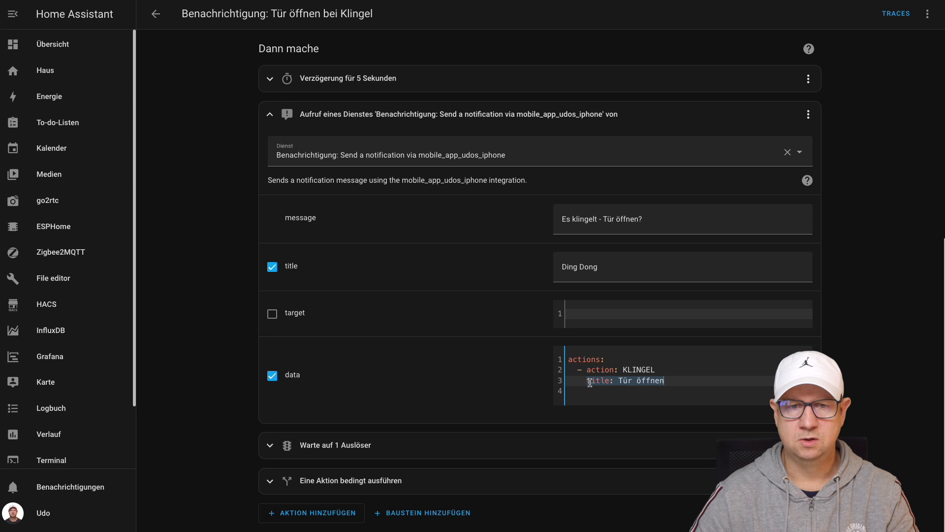
{"action": "left_click", "coordinate": [591, 382]}
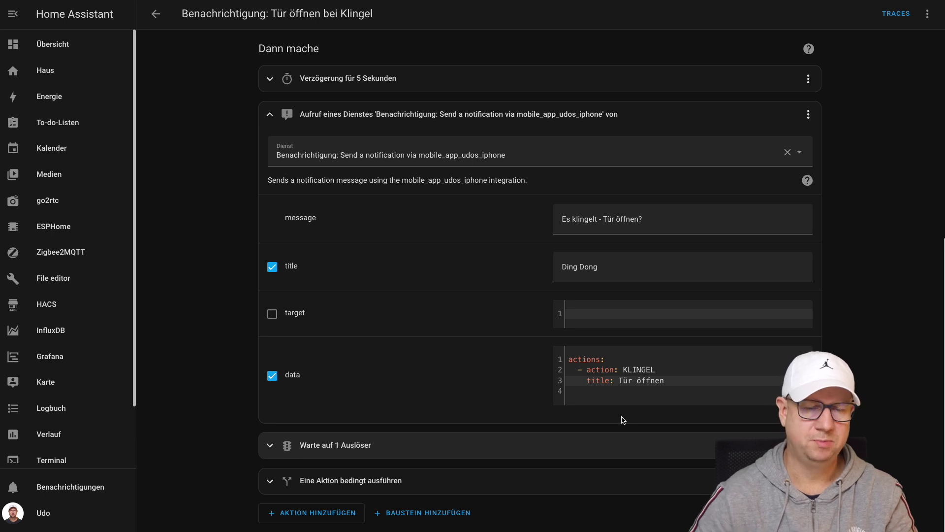
Expand the wait-for-trigger action and compare its mobile_app_notification_action event data with the KLINGEL action in the notification
{"action": "left_click", "coordinate": [279, 448]}
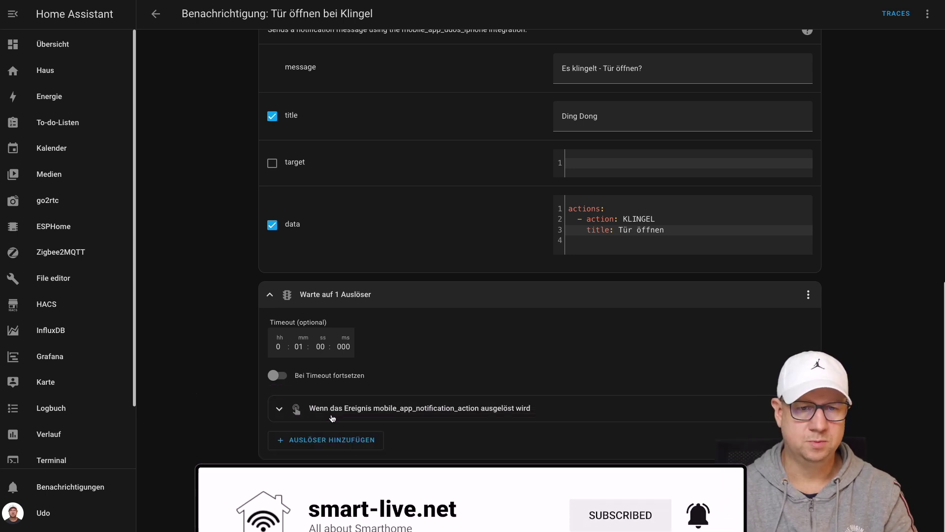
{"action": "left_click", "coordinate": [409, 408]}
{"action": "scroll", "coordinate": [492, 374], "scroll_direction": "down", "scroll_amount": 2}
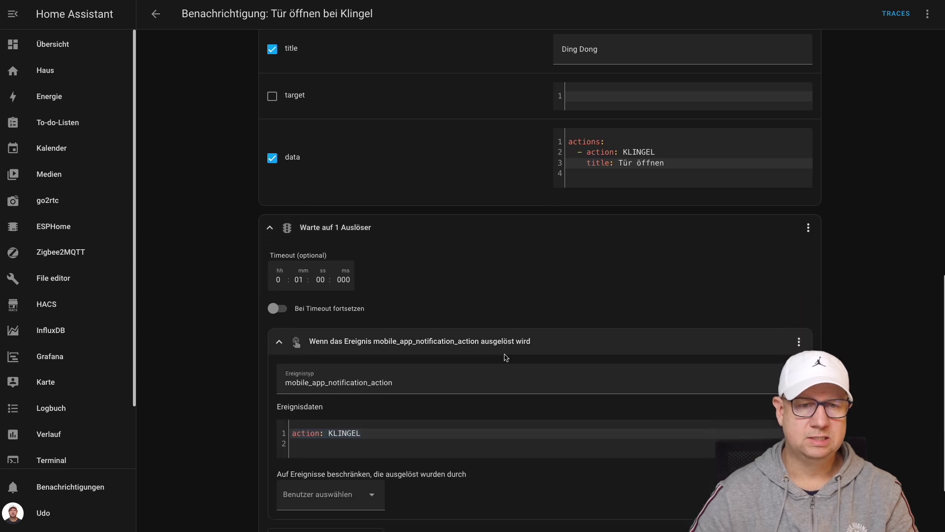
{"action": "scroll", "coordinate": [494, 358], "scroll_direction": "down", "scroll_amount": 2}
{"action": "scroll", "coordinate": [448, 361], "scroll_direction": "down", "scroll_amount": 1}
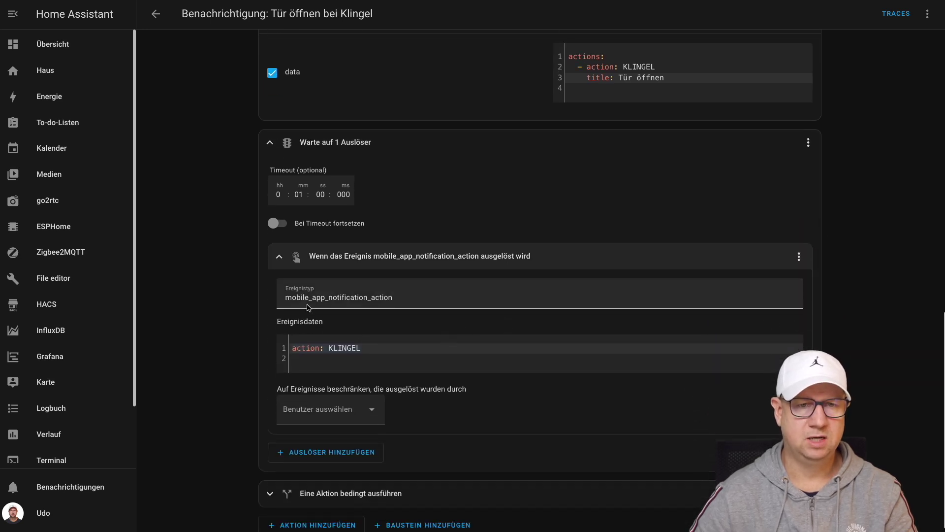
{"action": "scroll", "coordinate": [359, 298], "scroll_direction": "down", "scroll_amount": 1}
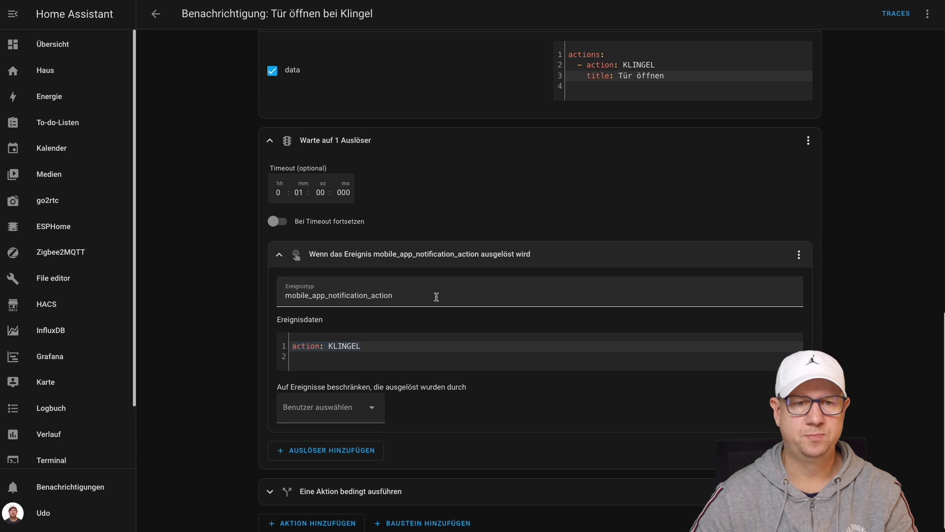
{"action": "scroll", "coordinate": [436, 296], "scroll_direction": "down", "scroll_amount": 1}
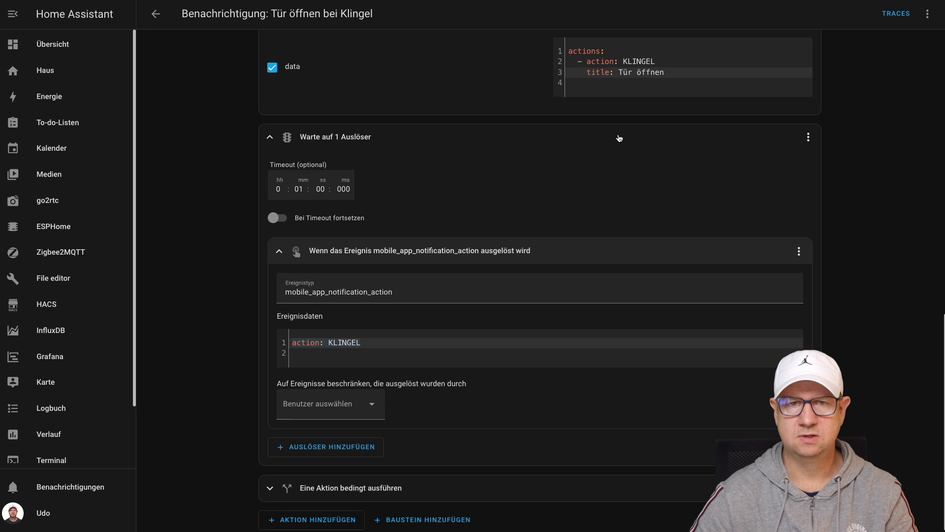
{"action": "double_click", "coordinate": [589, 61]}
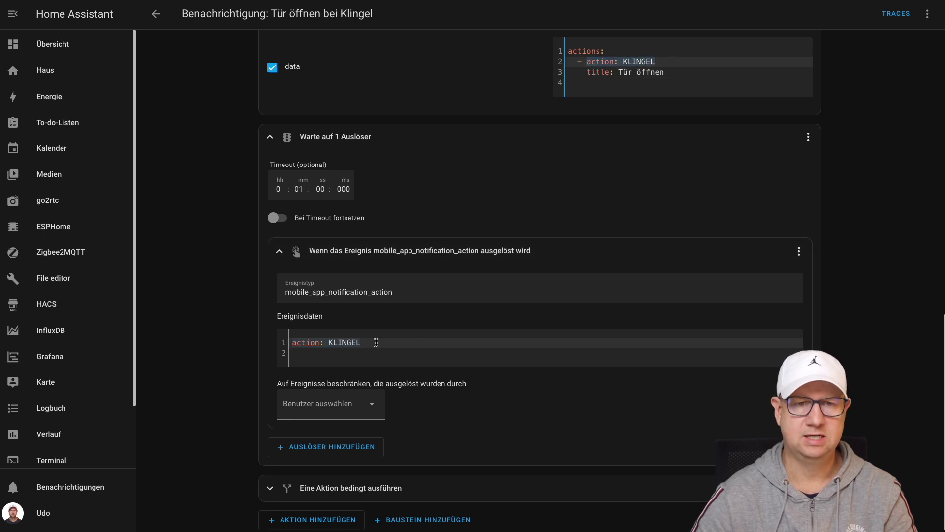
Expand the conditional action and review its Home zone condition and the Tuerschloss unlock service call
{"action": "scroll", "coordinate": [376, 343], "scroll_direction": "down", "scroll_amount": 1}
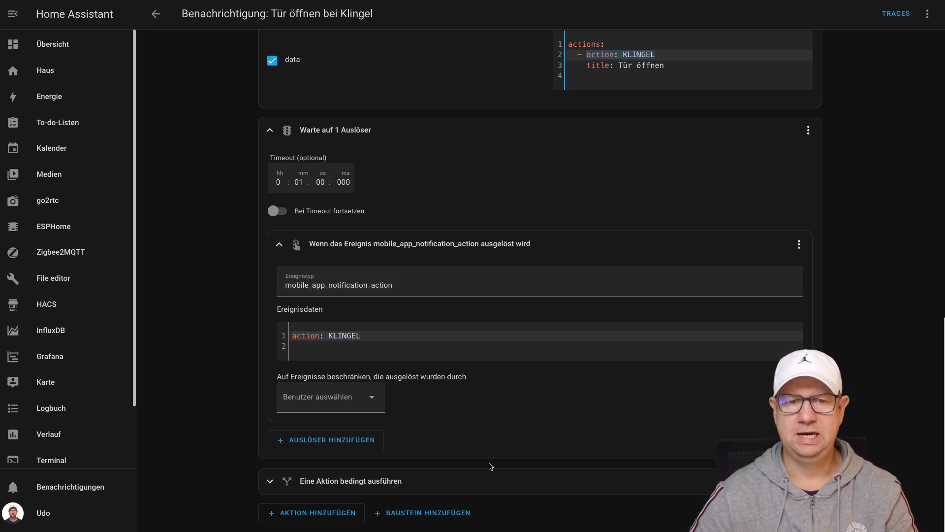
{"action": "left_click", "coordinate": [500, 487]}
{"action": "left_click", "coordinate": [500, 487]}
{"action": "scroll", "coordinate": [533, 402], "scroll_direction": "down", "scroll_amount": 6}
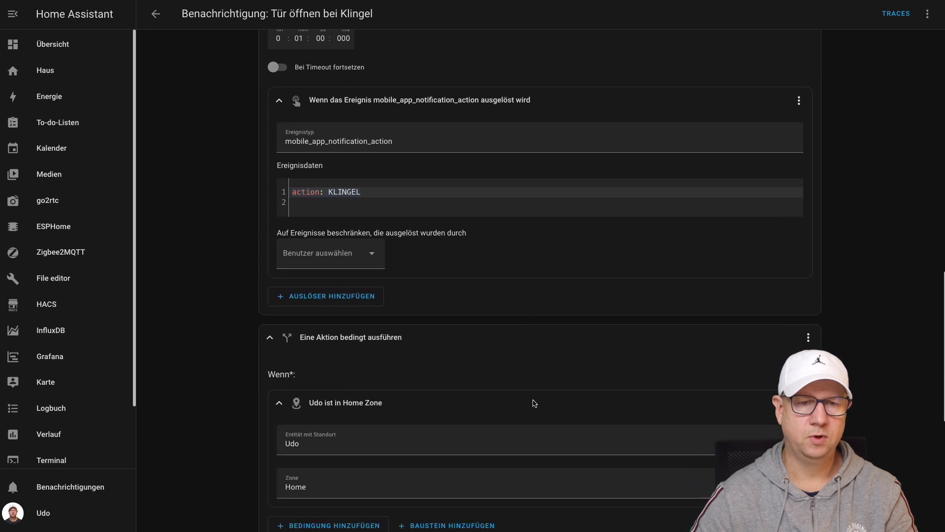
{"action": "scroll", "coordinate": [535, 403], "scroll_direction": "down", "scroll_amount": 2}
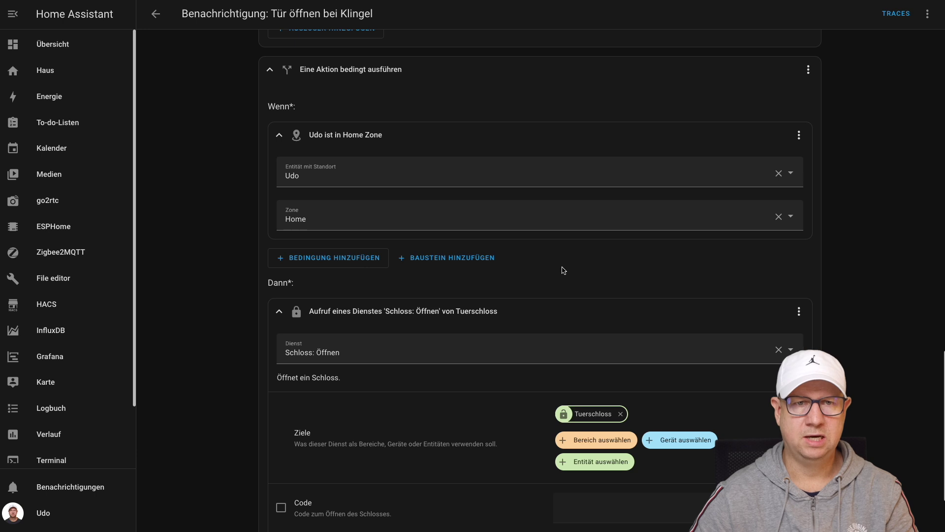
{"action": "scroll", "coordinate": [594, 195], "scroll_direction": "down", "scroll_amount": 1}
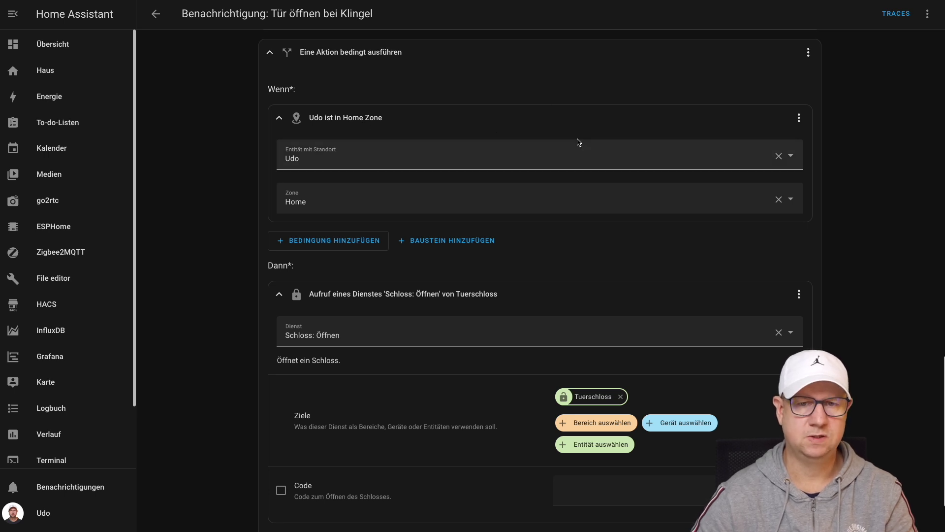
{"action": "scroll", "coordinate": [583, 141], "scroll_direction": "down", "scroll_amount": 1}
{"action": "scroll", "coordinate": [607, 196], "scroll_direction": "down", "scroll_amount": 1}
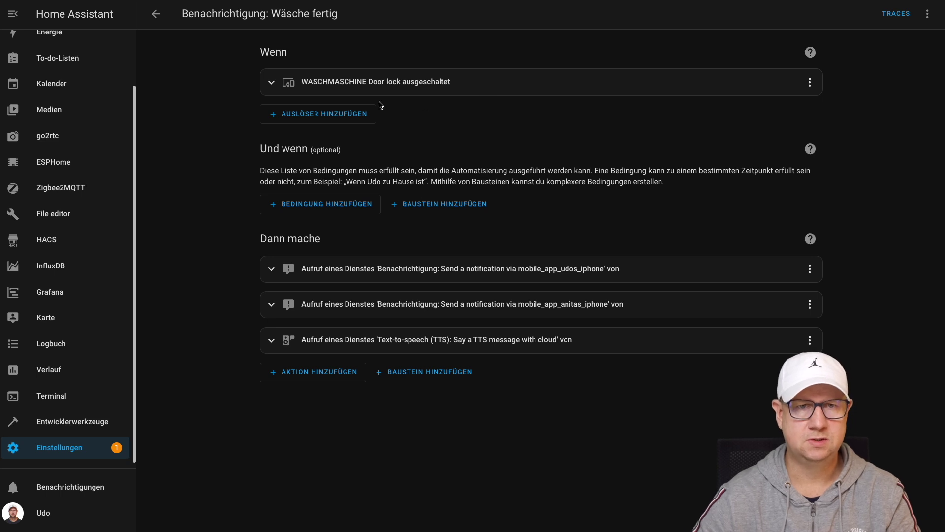
Expand the washing machine door lock trigger in the "Wäsche fertig" automation to inspect its device, trigger and duration
{"action": "left_click", "coordinate": [272, 83]}
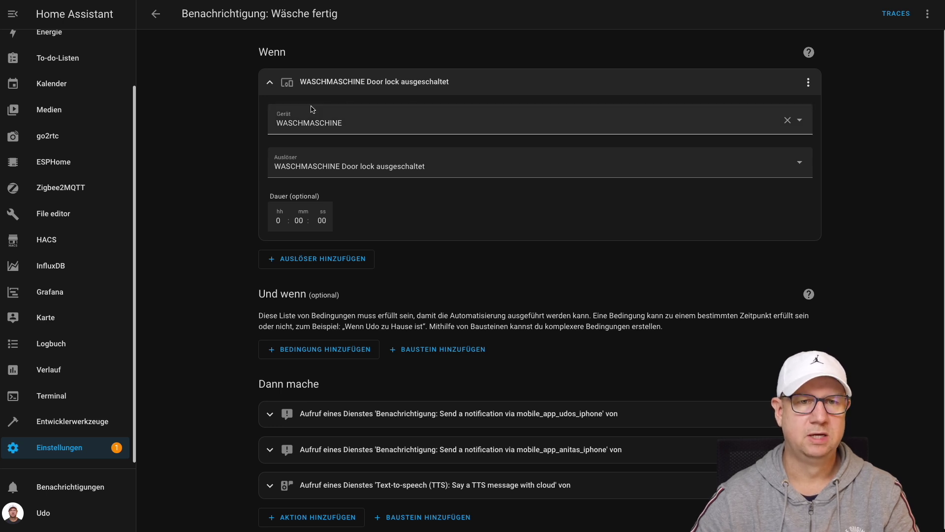
Collapse the door lock trigger and expand the first phone notification action to review its message, title and data actions
{"action": "left_click", "coordinate": [269, 83]}
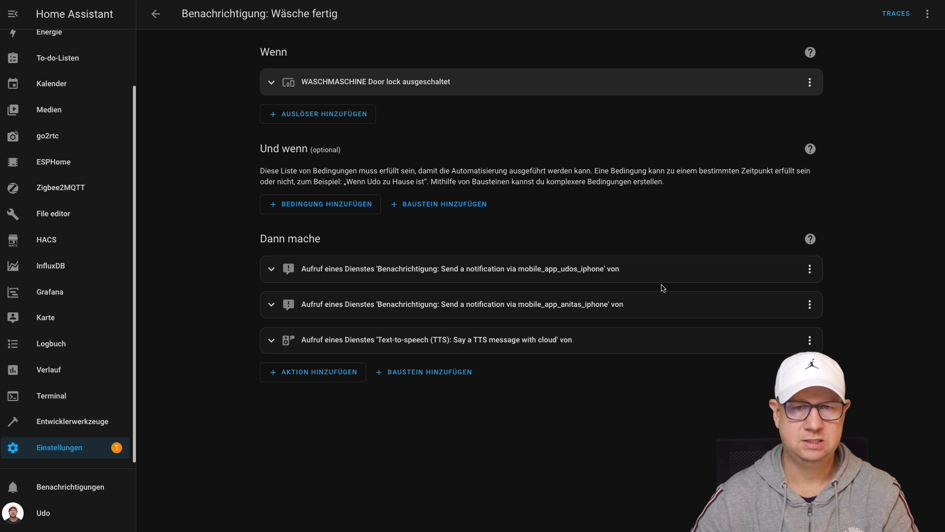
{"action": "left_click", "coordinate": [270, 271]}
{"action": "scroll", "coordinate": [640, 266], "scroll_direction": "down", "scroll_amount": 2}
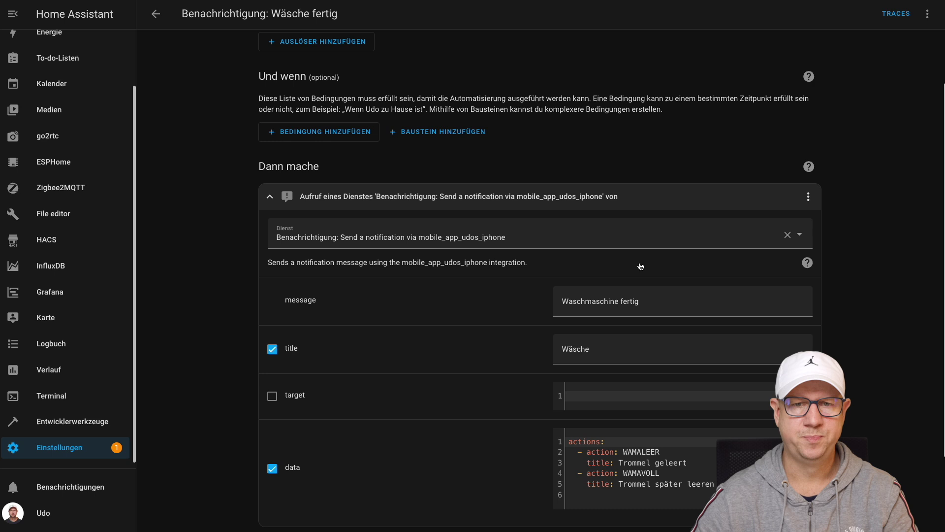
{"action": "scroll", "coordinate": [640, 266], "scroll_direction": "down", "scroll_amount": 2}
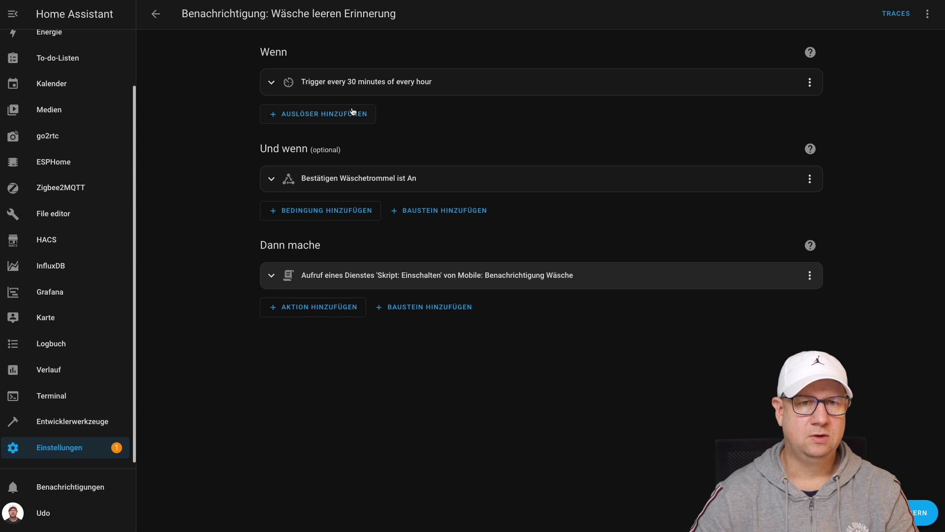
Inspect the time pattern trigger of the "Wäsche leeren Erinnerung" automation, highlighting its /30 minutes interval, and collapse it again
{"action": "left_click", "coordinate": [271, 82]}
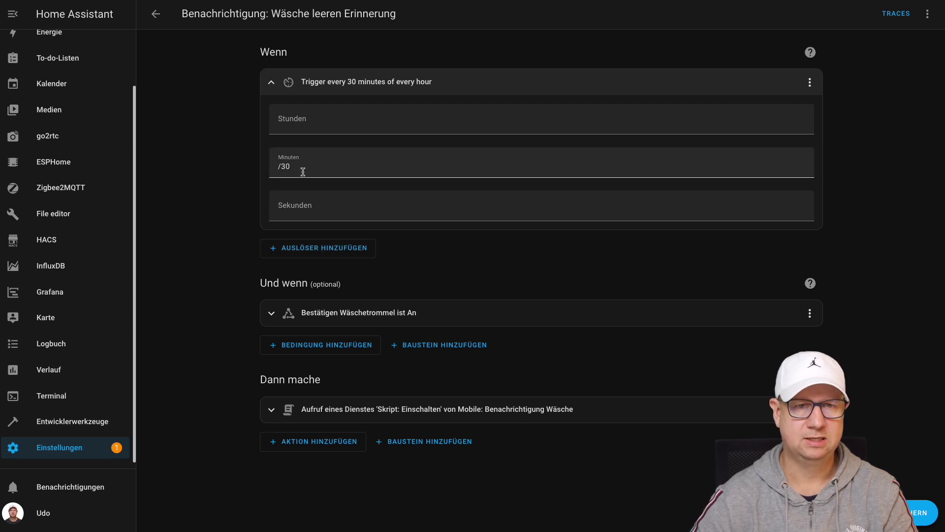
{"action": "left_click_drag", "start_coordinate": [277, 167], "coordinate": [306, 167]}
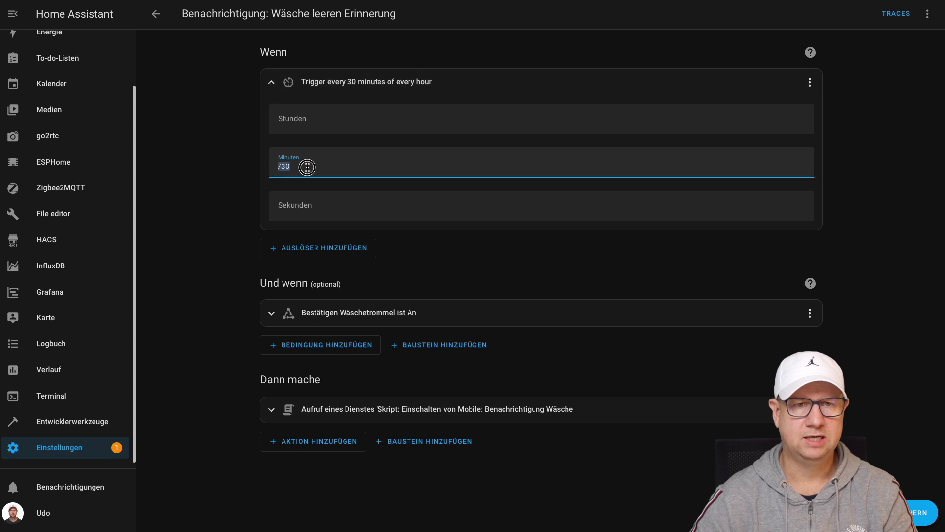
{"action": "left_click", "coordinate": [290, 167]}
{"action": "left_click", "coordinate": [290, 168]}
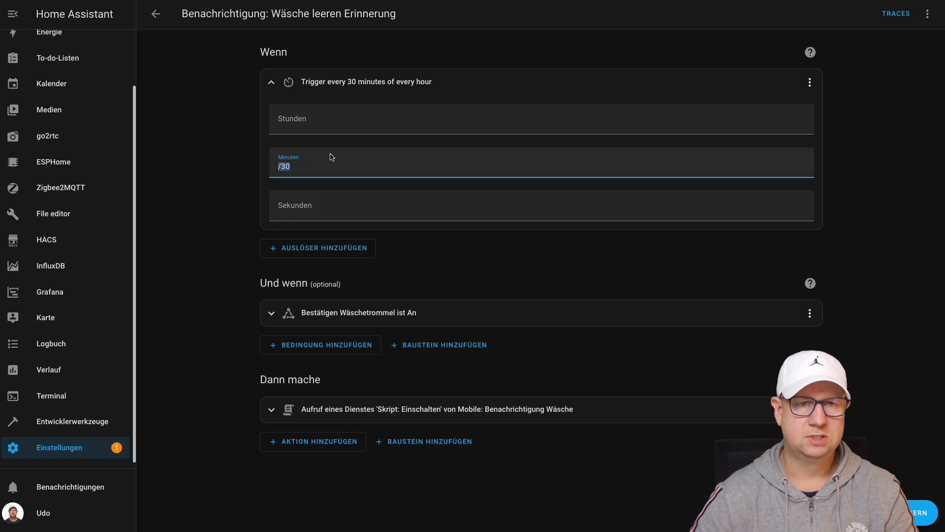
{"action": "left_click", "coordinate": [271, 84]}
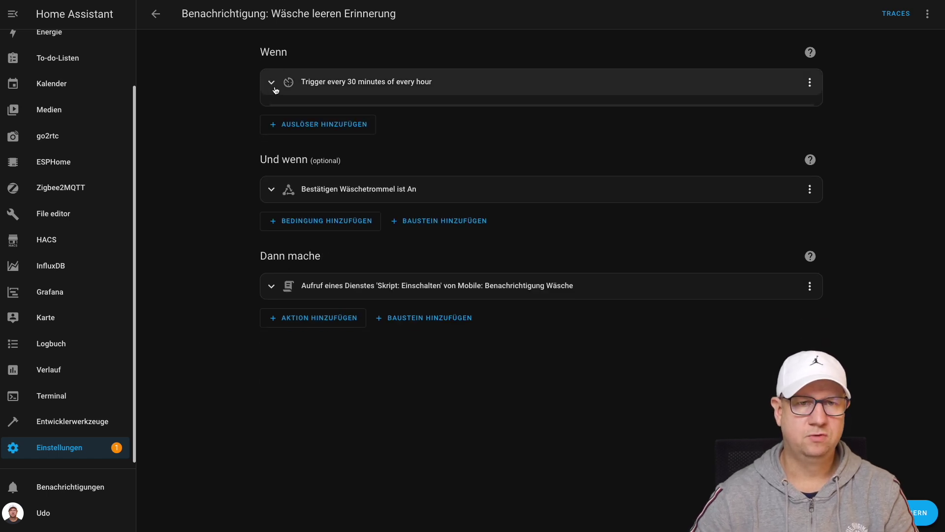
Expand the Wäschetrommel condition and check the state of the Wäschetrommel switch in the helper list
{"action": "left_click", "coordinate": [451, 181]}
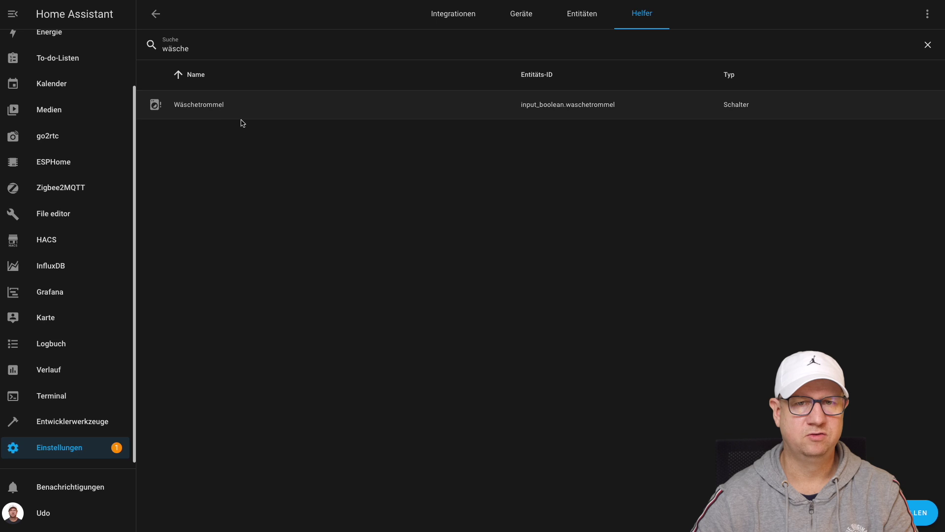
{"action": "left_click", "coordinate": [287, 108]}
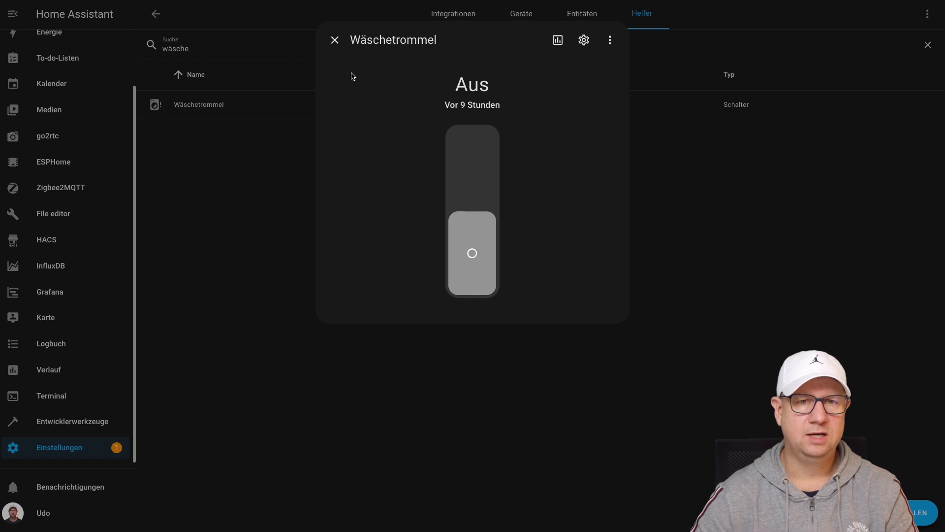
{"action": "left_click", "coordinate": [335, 39]}
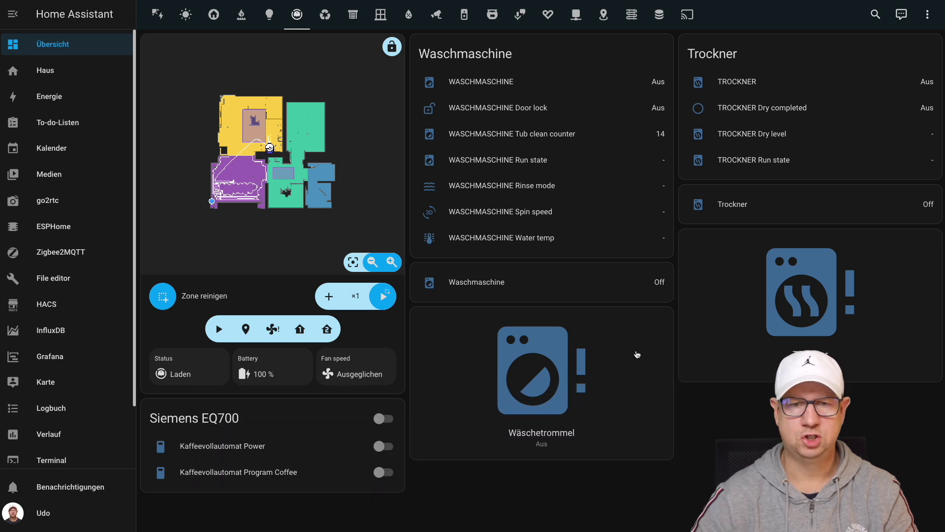
Toggle the large dryer tile under Trockner on the overview dashboard on and off again
{"action": "left_click", "coordinate": [709, 316]}
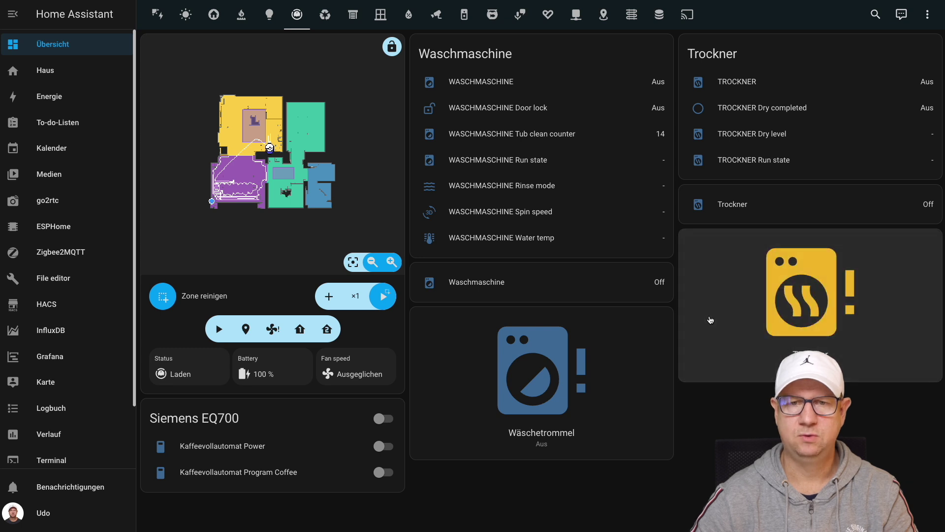
{"action": "left_click", "coordinate": [710, 320]}
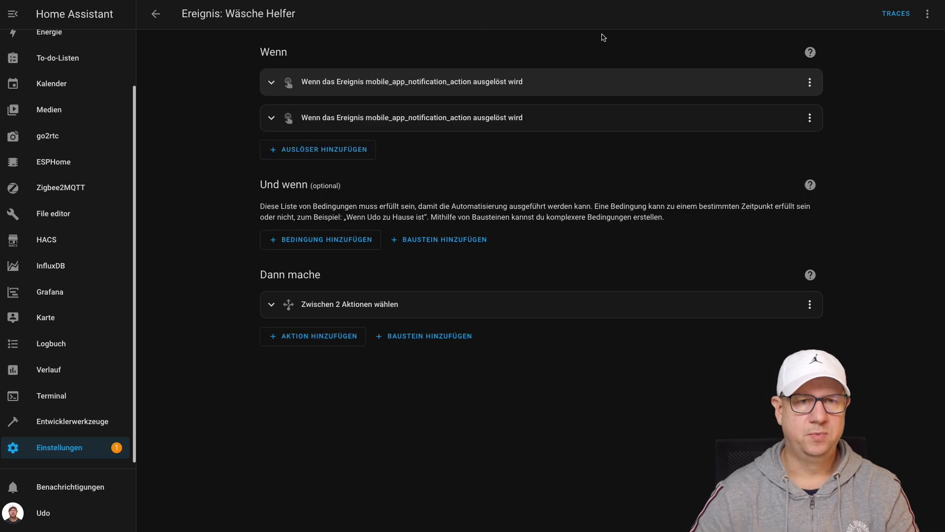
Inspect the first event trigger of the "Ereignis: Wäsche Helfer" automation, highlighting its action: WAMAVOLL event data
{"action": "left_click", "coordinate": [542, 78]}
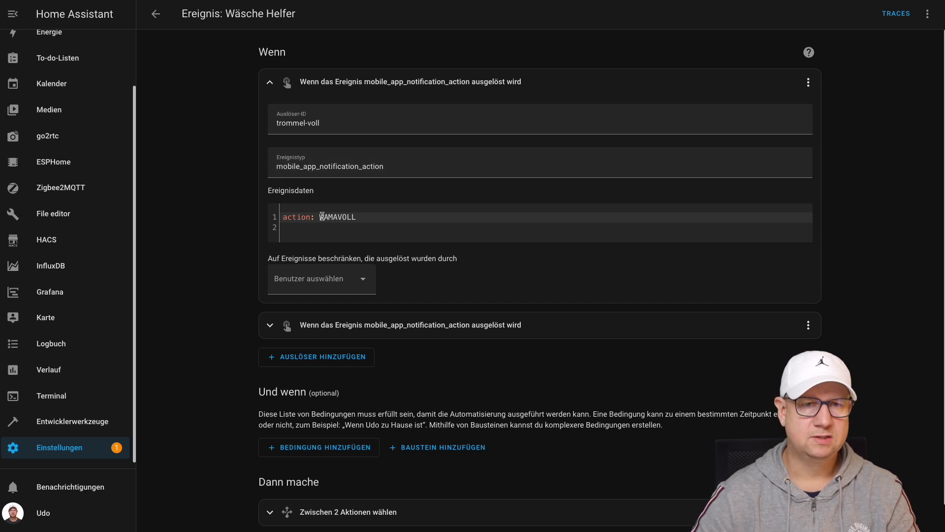
{"action": "left_click_drag", "start_coordinate": [373, 216], "coordinate": [280, 217]}
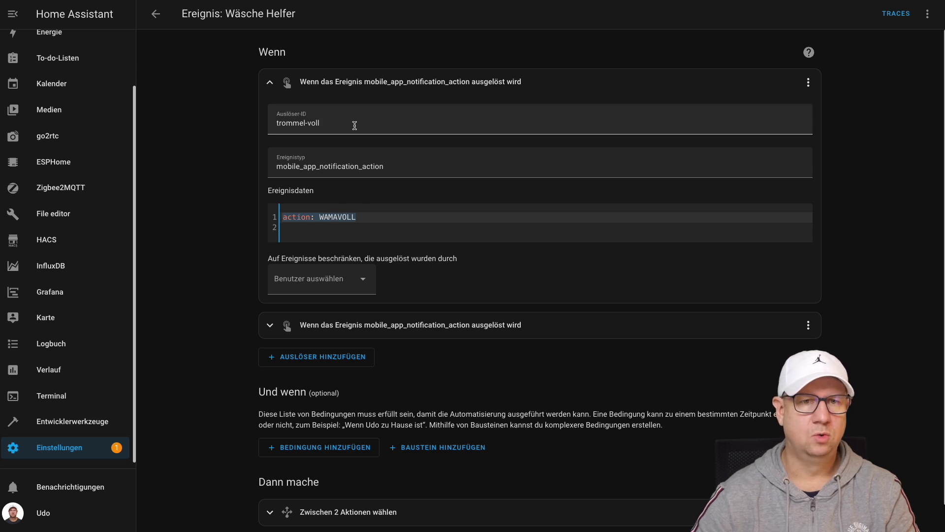
{"action": "left_click", "coordinate": [393, 89]}
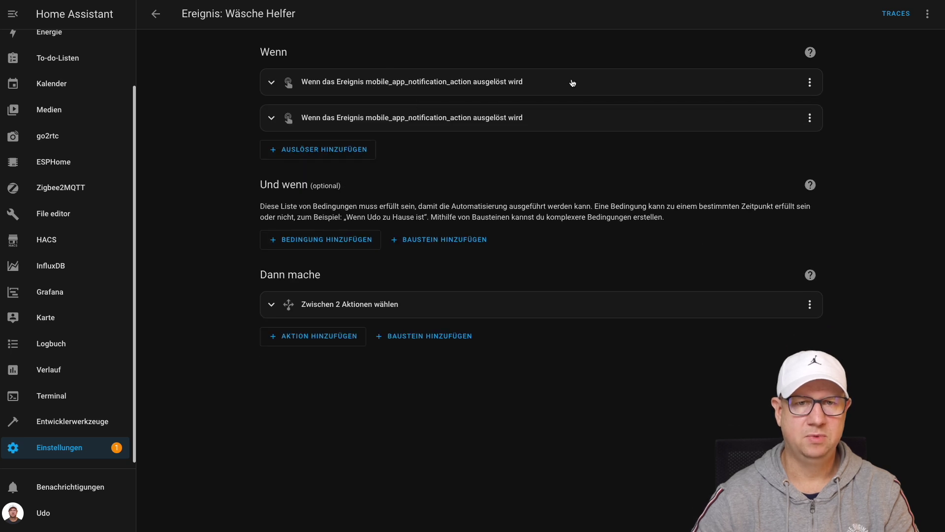
Expand both mobile_app_notification_action triggers, compare their trigger IDs and event data, and collapse them again
{"action": "left_click", "coordinate": [555, 89]}
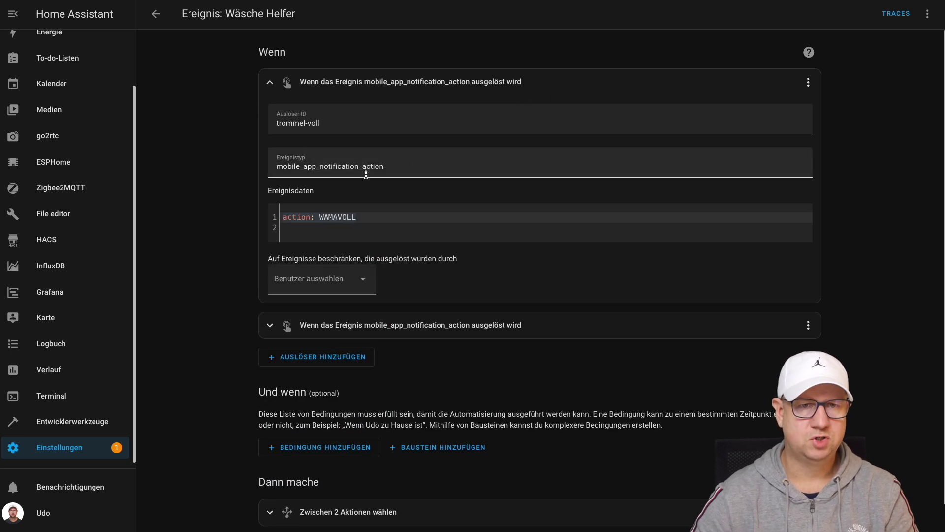
{"action": "left_click", "coordinate": [477, 322]}
{"action": "scroll", "coordinate": [544, 208], "scroll_direction": "down", "scroll_amount": 1}
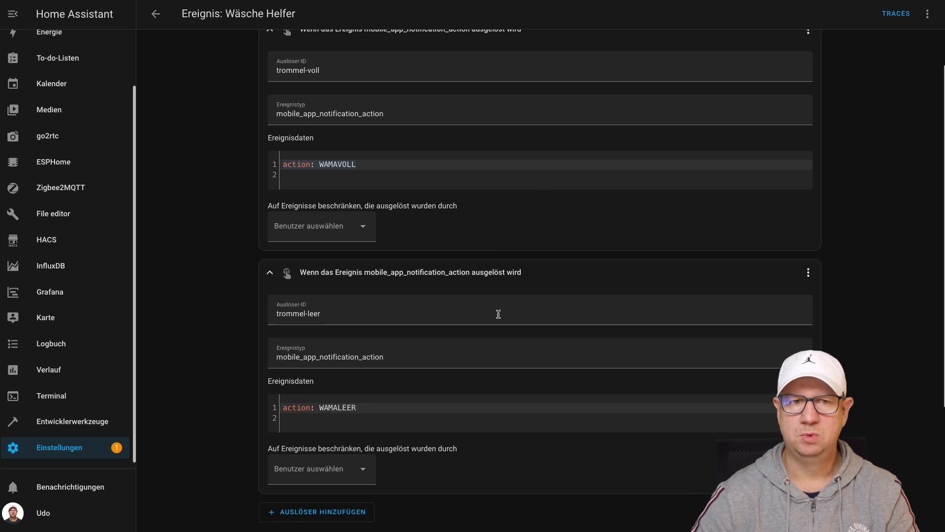
{"action": "scroll", "coordinate": [493, 299], "scroll_direction": "up", "scroll_amount": 1}
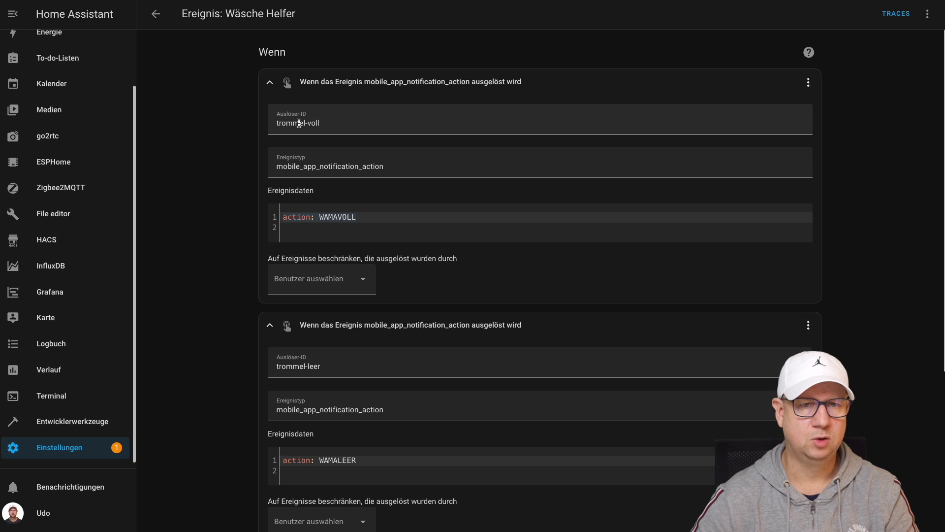
{"action": "left_click", "coordinate": [451, 87]}
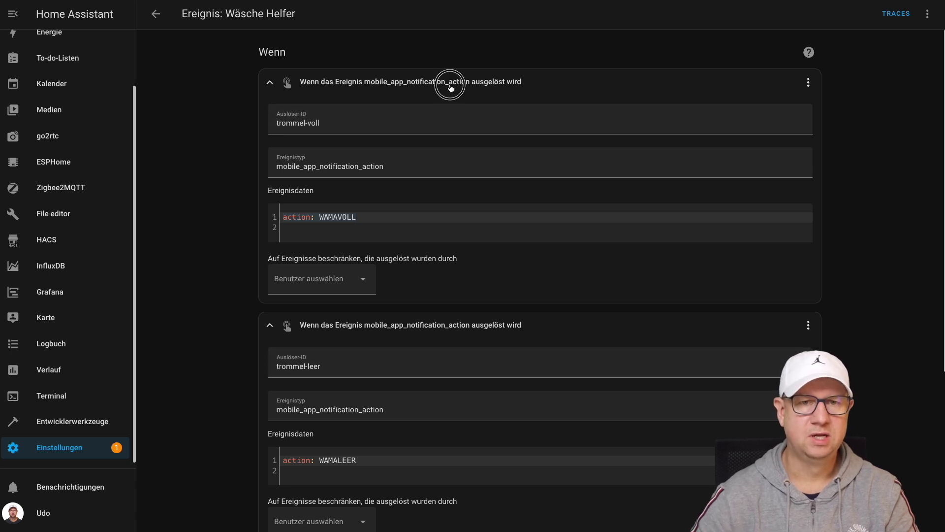
{"action": "left_click", "coordinate": [483, 123]}
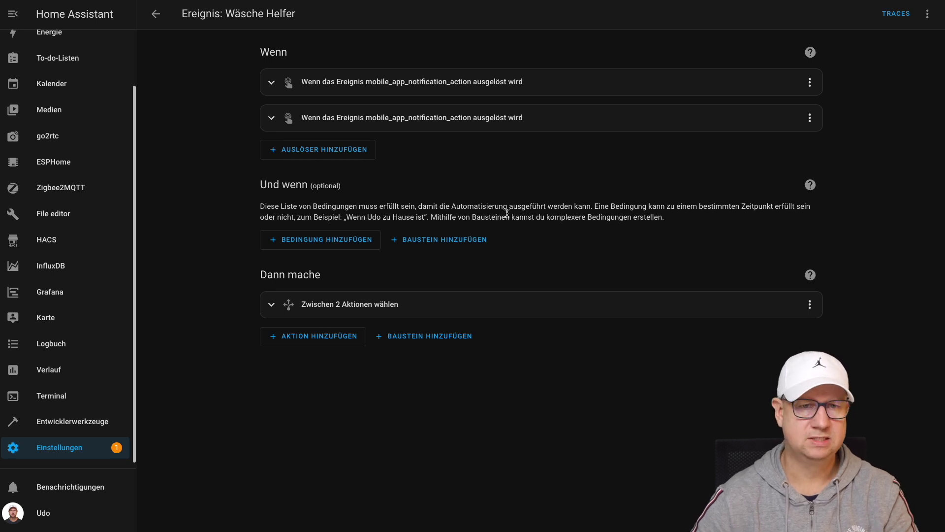
Expand the choose action and review Option 1's trommel-voll condition and its service call turning on the Wäschetrommel helper
{"action": "left_click", "coordinate": [453, 311]}
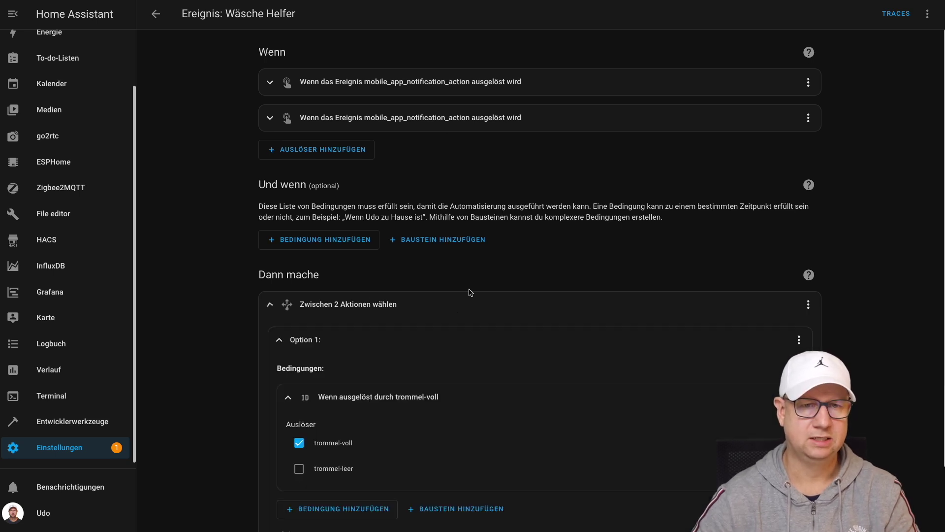
{"action": "scroll", "coordinate": [471, 292], "scroll_direction": "down", "scroll_amount": 3}
{"action": "scroll", "coordinate": [473, 291], "scroll_direction": "down", "scroll_amount": 1}
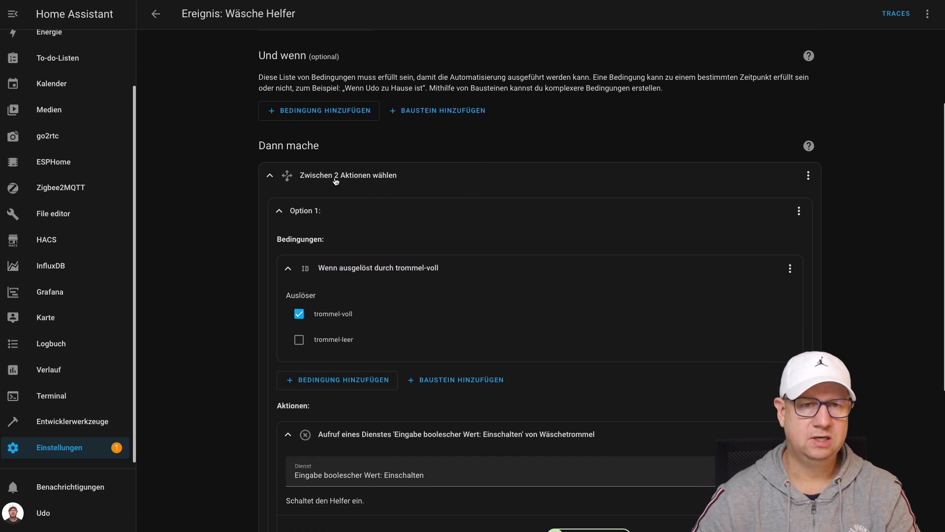
{"action": "scroll", "coordinate": [374, 190], "scroll_direction": "down", "scroll_amount": 3}
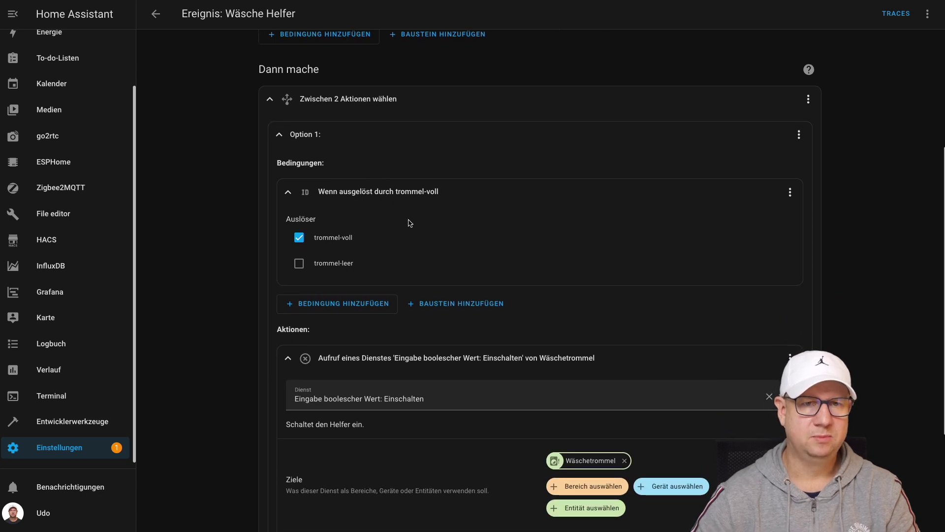
{"action": "scroll", "coordinate": [435, 211], "scroll_direction": "down", "scroll_amount": 1}
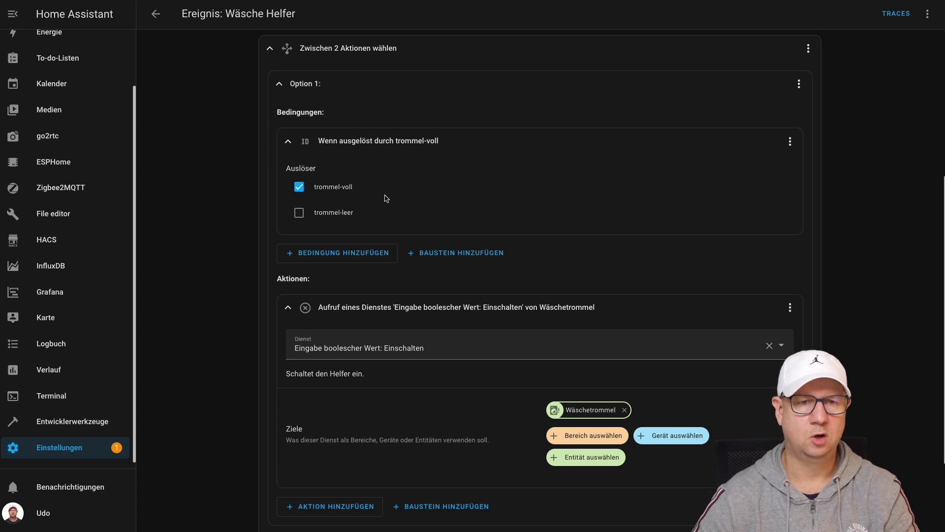
{"action": "scroll", "coordinate": [387, 196], "scroll_direction": "down", "scroll_amount": 2}
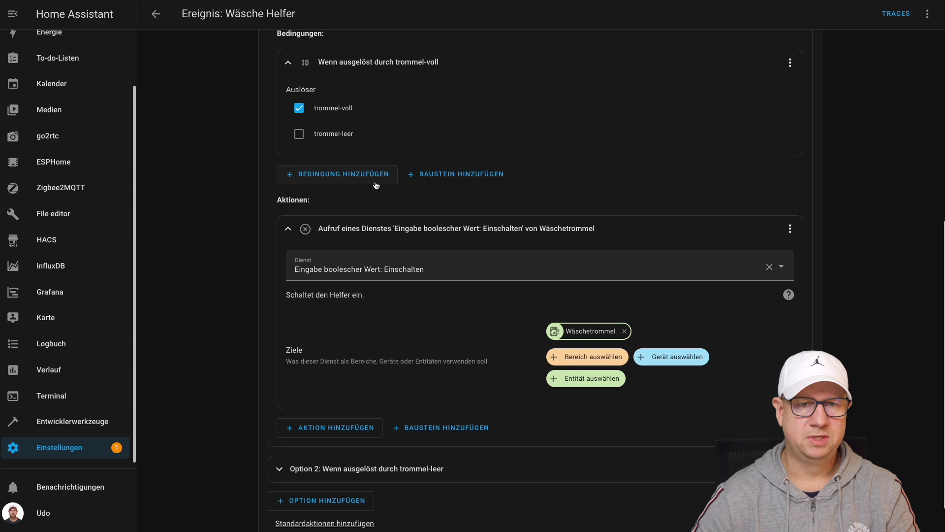
{"action": "scroll", "coordinate": [376, 186], "scroll_direction": "down", "scroll_amount": 1}
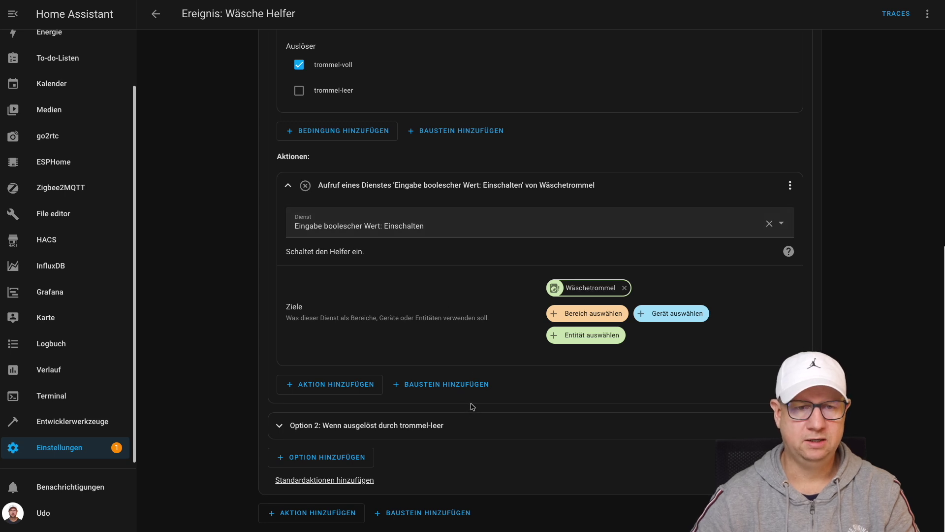
Expand Option 2 and review its trommel-leer condition and the service call turning off the Wäschetrommel helper
{"action": "left_click", "coordinate": [472, 424]}
{"action": "scroll", "coordinate": [475, 403], "scroll_direction": "down", "scroll_amount": 4}
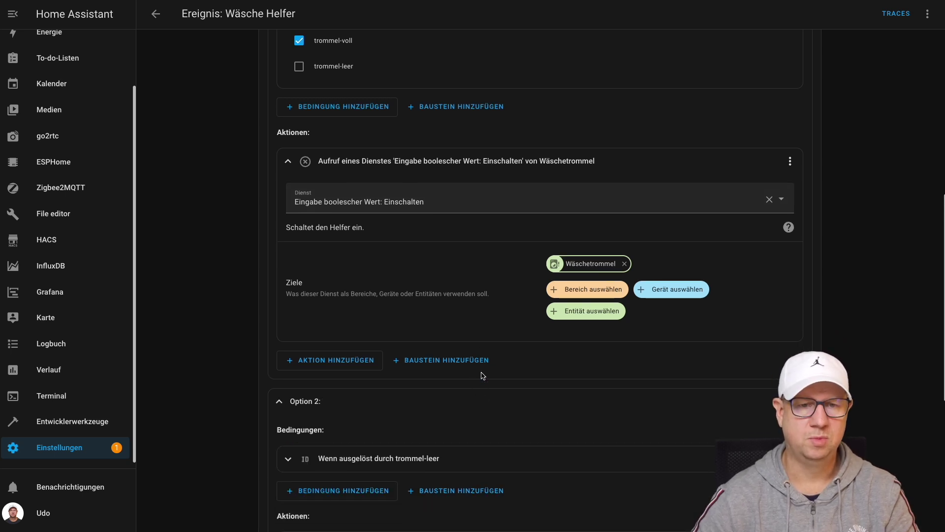
{"action": "left_click", "coordinate": [349, 279]}
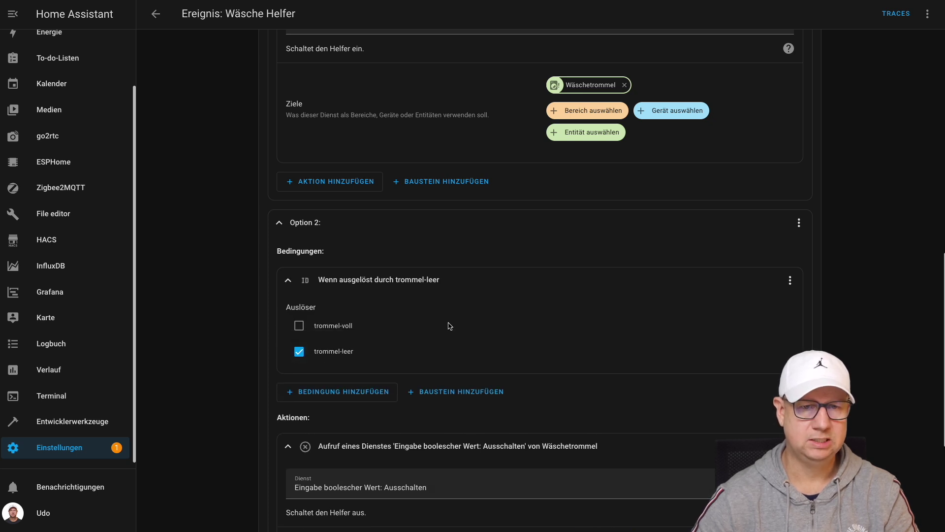
{"action": "scroll", "coordinate": [450, 325], "scroll_direction": "down", "scroll_amount": 5}
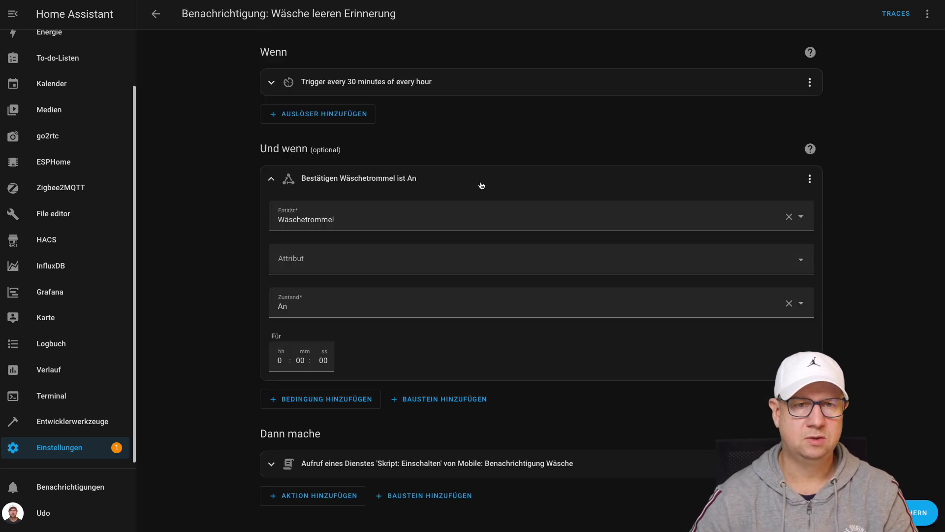
Collapse the Wäschetrommel condition in the reminder automation and open the "Mobile: Benachrichtigung Wäsche" script call for inspection
{"action": "left_click", "coordinate": [481, 185]}
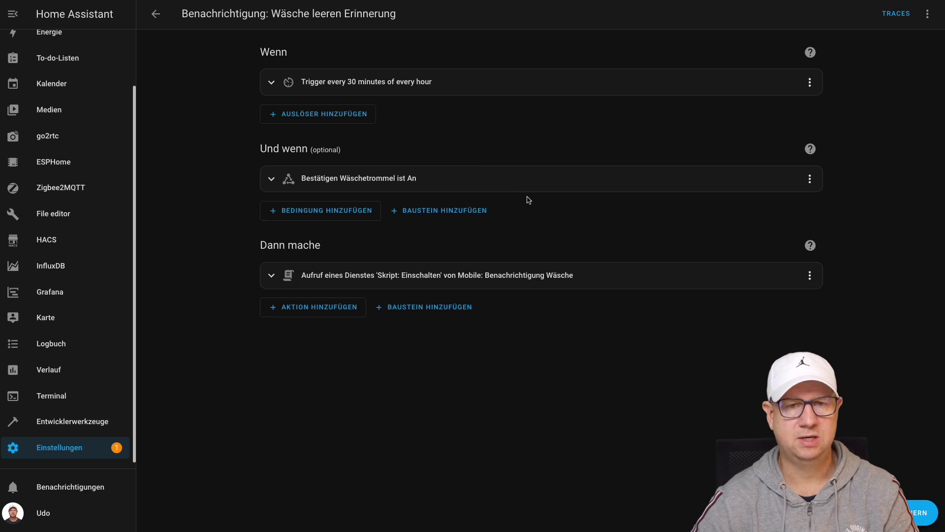
{"action": "left_click", "coordinate": [618, 279]}
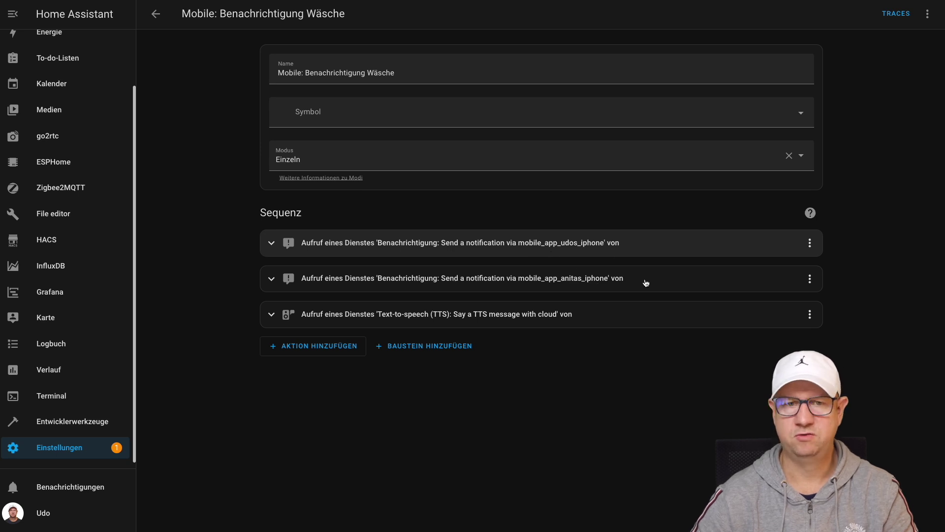
Inspect the text-to-speech action in the "Mobile: Benachrichtigung Wäsche" script, including its media player and message, and collapse it again
{"action": "left_click", "coordinate": [624, 310]}
{"action": "scroll", "coordinate": [687, 294], "scroll_direction": "down", "scroll_amount": 2}
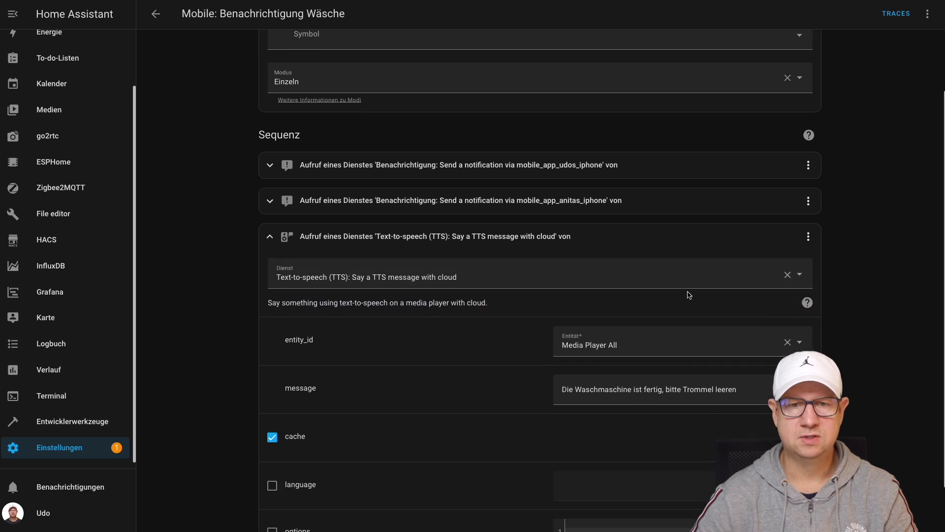
{"action": "scroll", "coordinate": [679, 330], "scroll_direction": "down", "scroll_amount": 1}
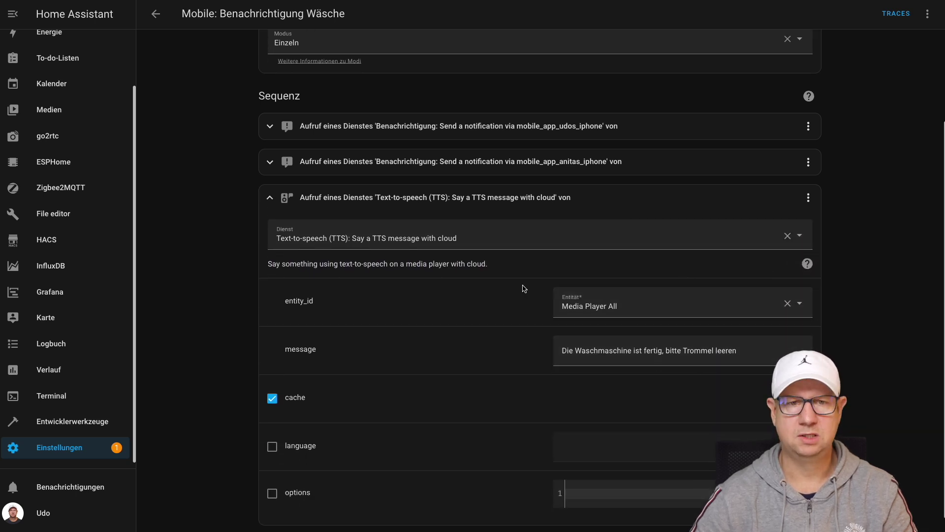
{"action": "scroll", "coordinate": [480, 232], "scroll_direction": "up", "scroll_amount": 1}
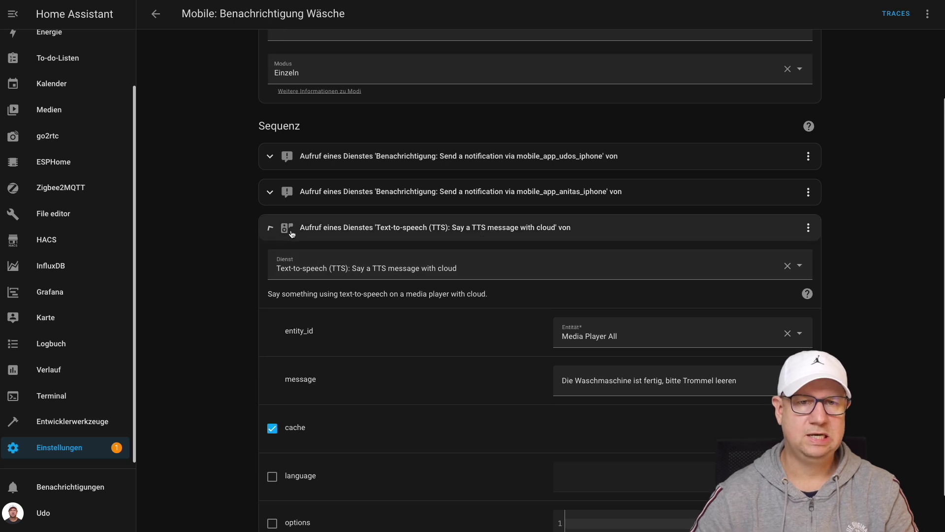
{"action": "left_click", "coordinate": [273, 229]}
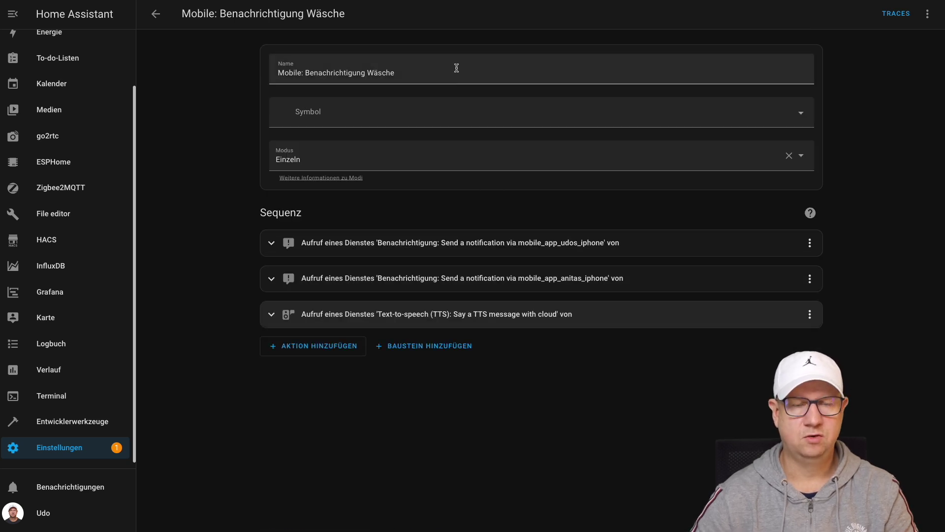